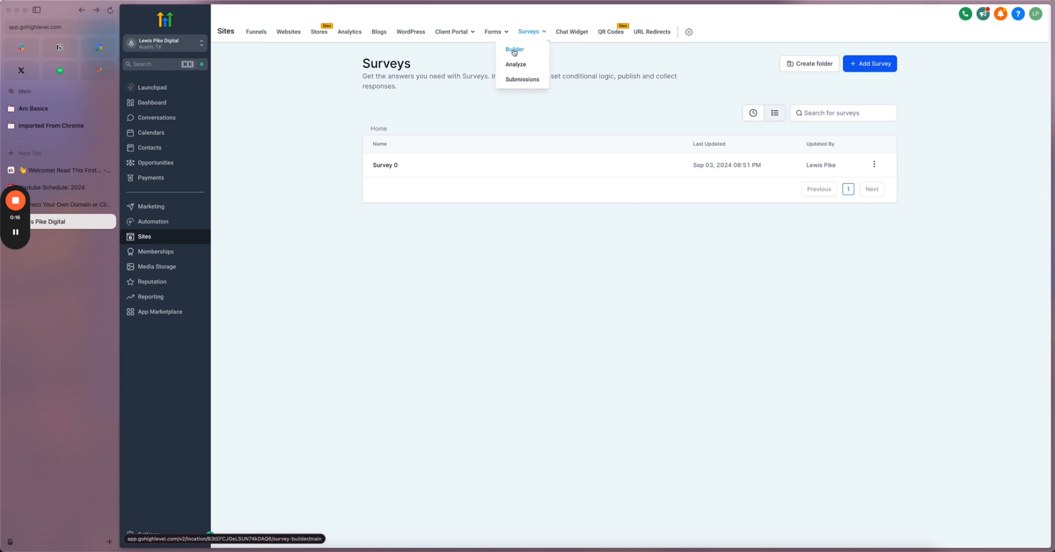
- Open the Surveys builder list and bring up the Add Survey options
click(515, 49)
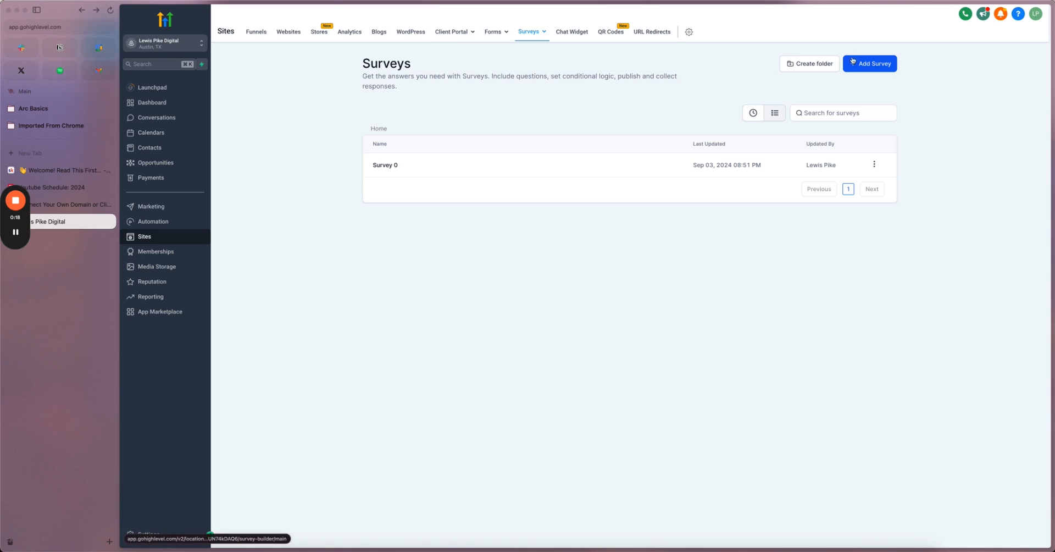
click(857, 62)
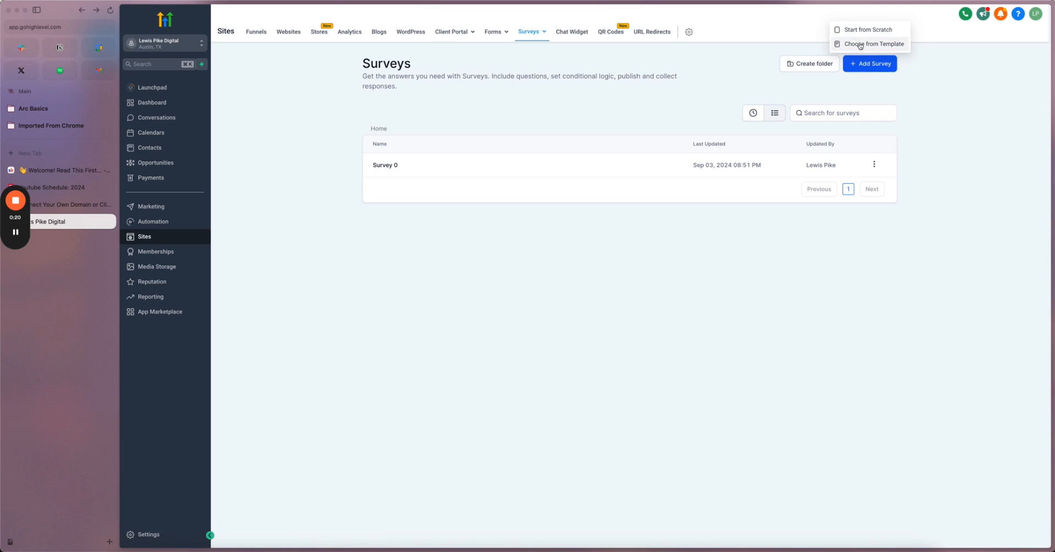
- Browse the survey Template Library grid, then close it and return to the new-survey options
click(860, 46)
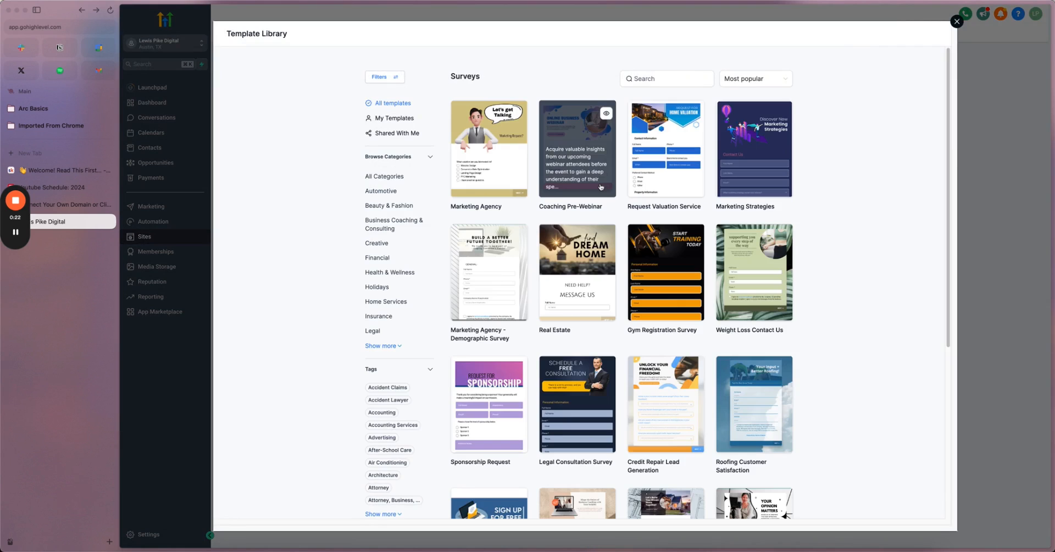
scroll(600, 187, down, 5)
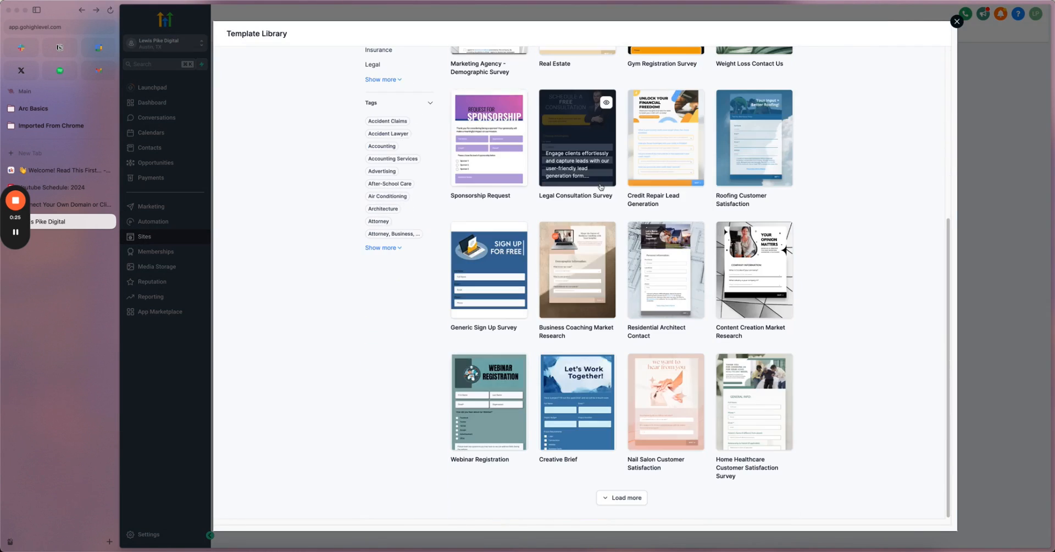
scroll(601, 187, up, 5)
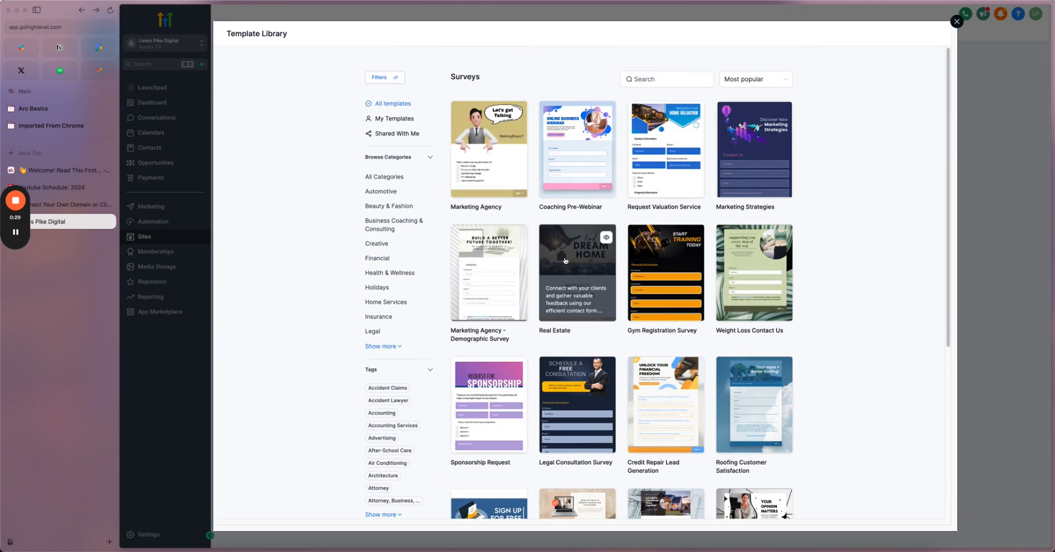
scroll(492, 199, down, 2)
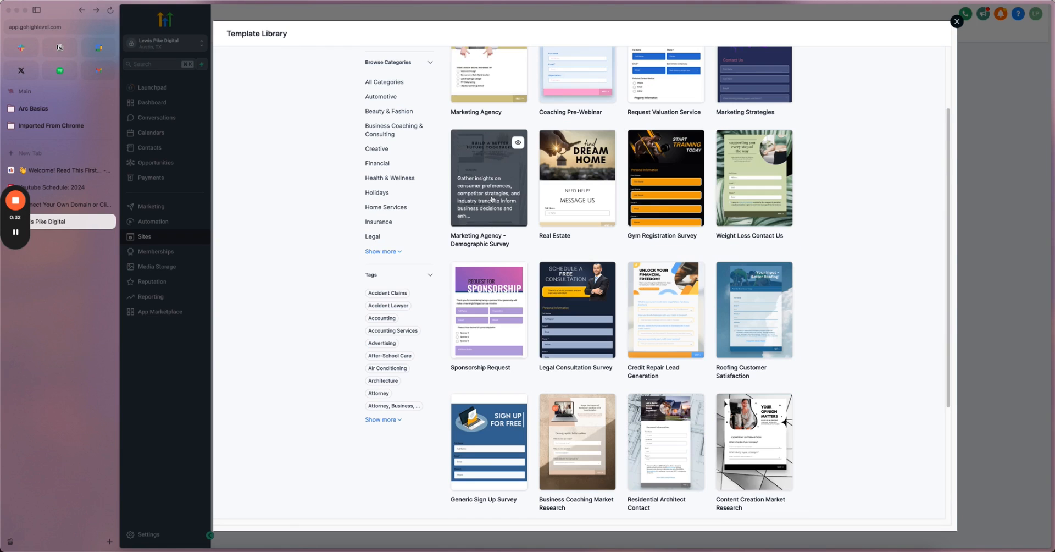
scroll(493, 200, down, 2)
scroll(493, 200, up, 1)
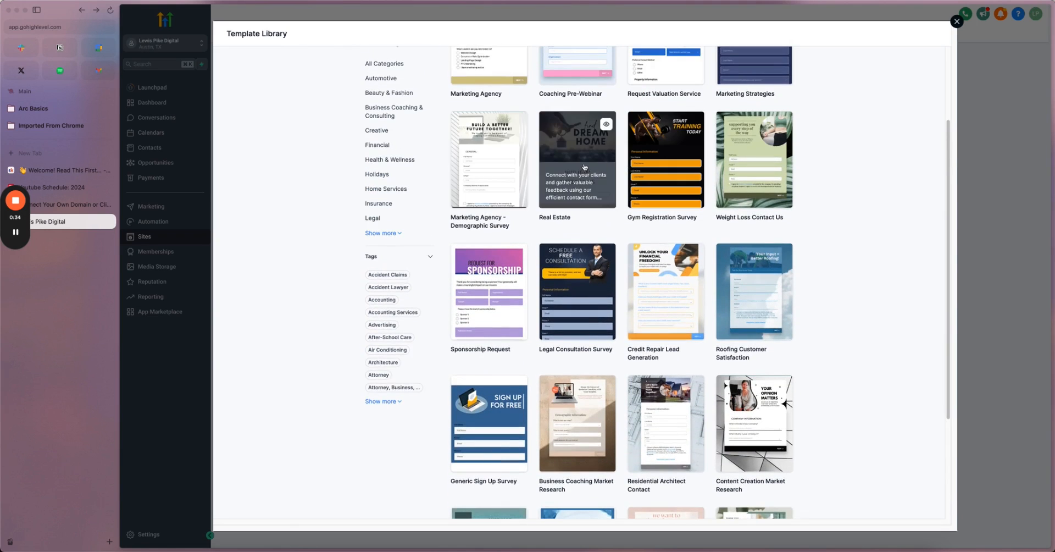
scroll(585, 167, up, 3)
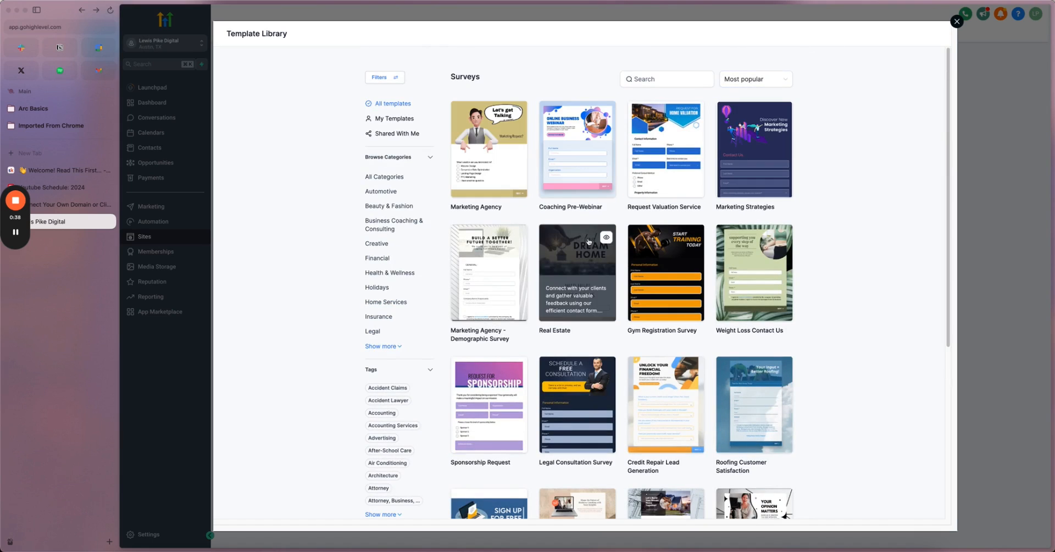
click(957, 21)
click(873, 63)
- Start a blank survey and add a Full Name field to Slide 1
click(859, 33)
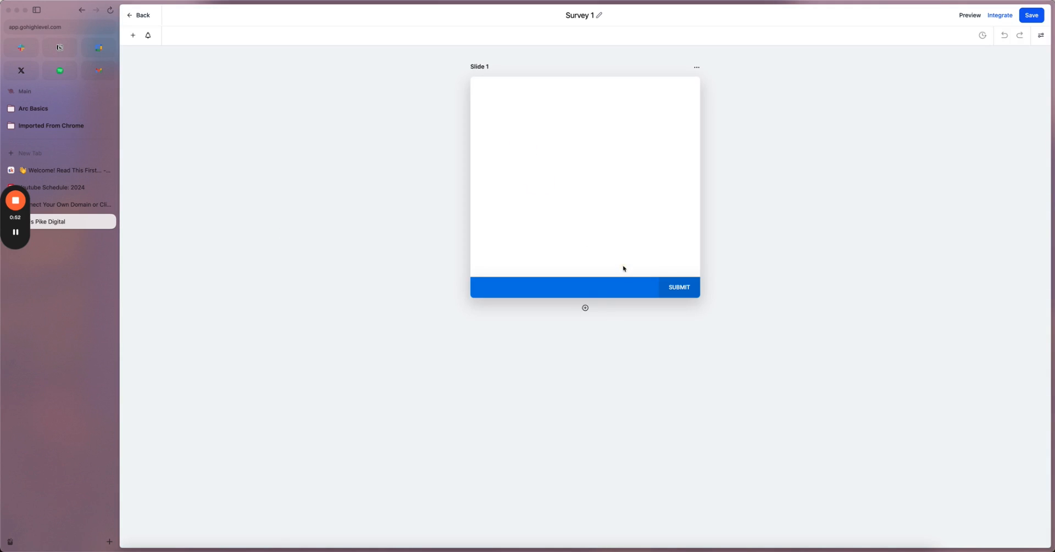
click(696, 68)
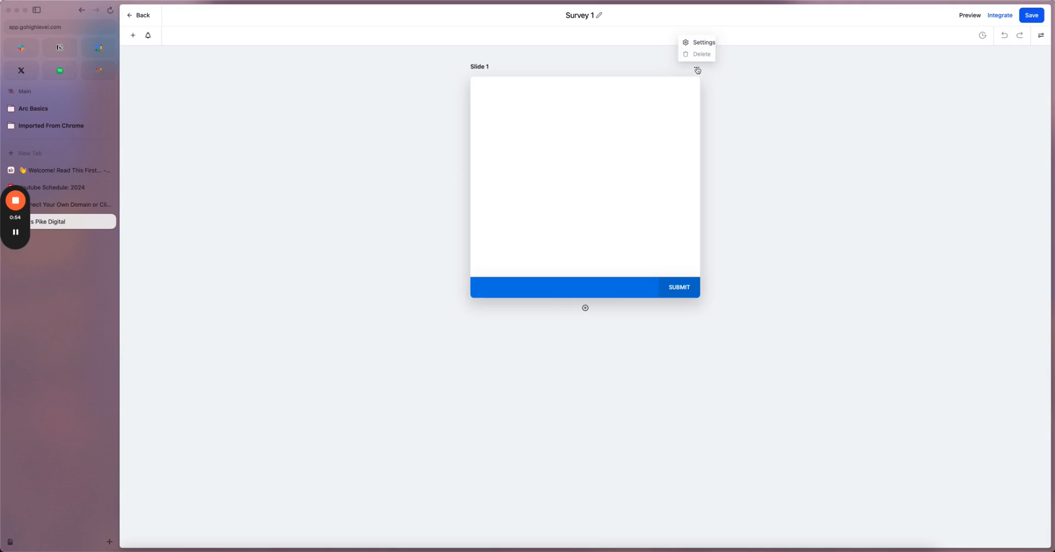
click(132, 35)
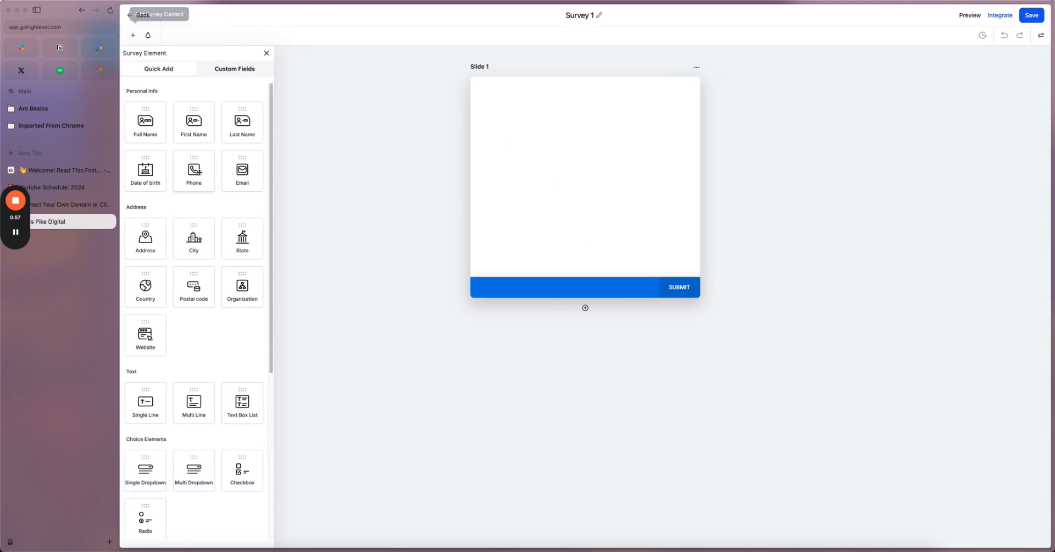
click(144, 124)
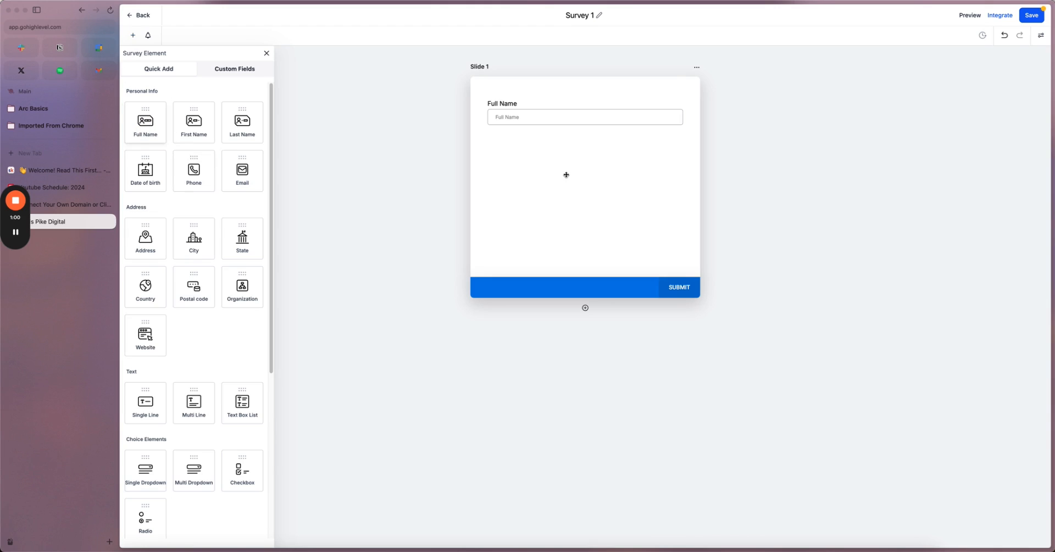
- Add an Email field on Slide 2 and a Phone field on Slide 3
click(585, 309)
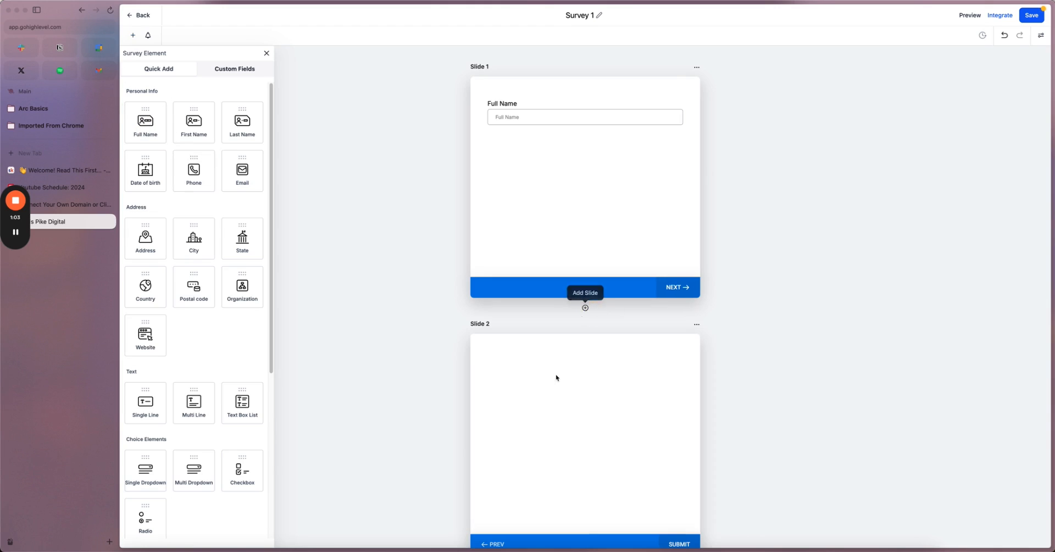
scroll(572, 374, down, 3)
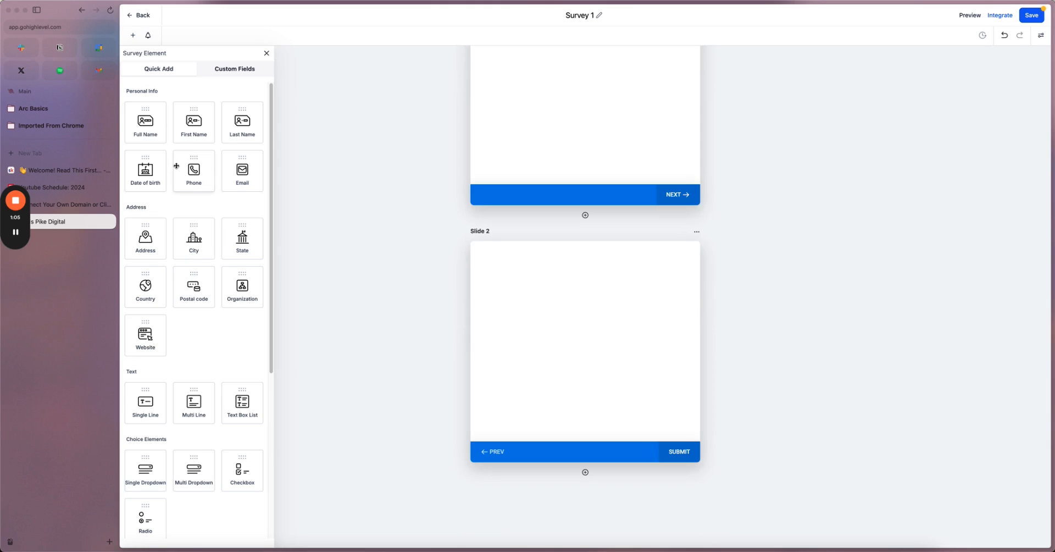
drag(239, 176, 502, 342)
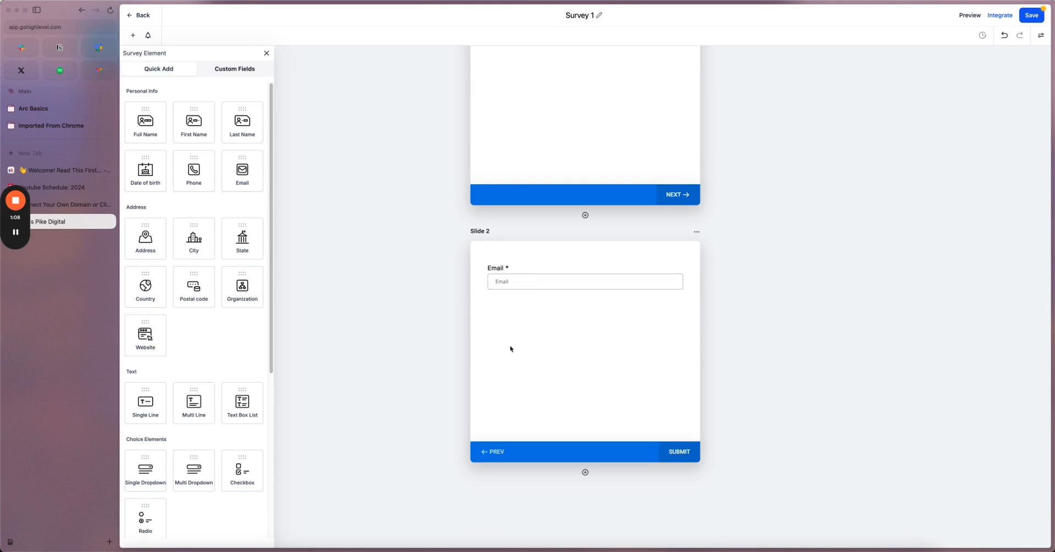
click(586, 472)
scroll(550, 360, down, 5)
drag(193, 175, 566, 348)
- Remove the SMS consent text and privacy/terms links from Slide 3, then add Slide 4
click(576, 300)
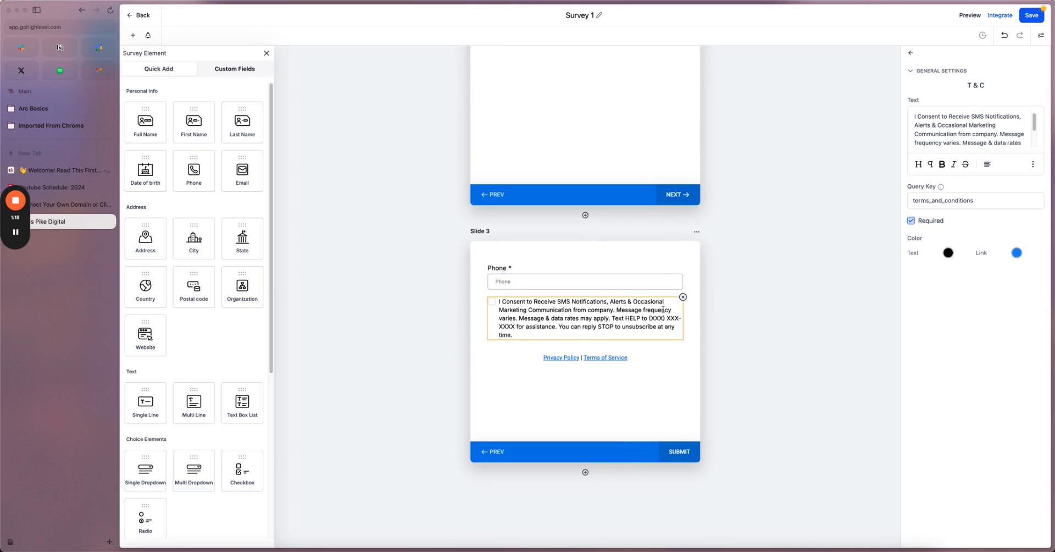
click(682, 297)
click(594, 309)
click(682, 297)
click(585, 472)
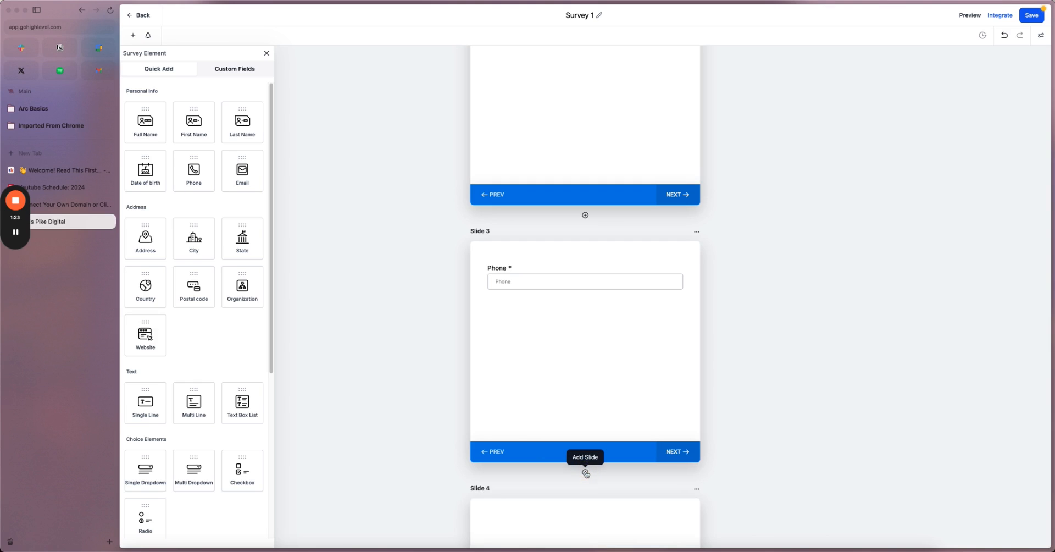
- Place a Single Line question on Slide 4
scroll(215, 365, down, 2)
scroll(215, 366, down, 7)
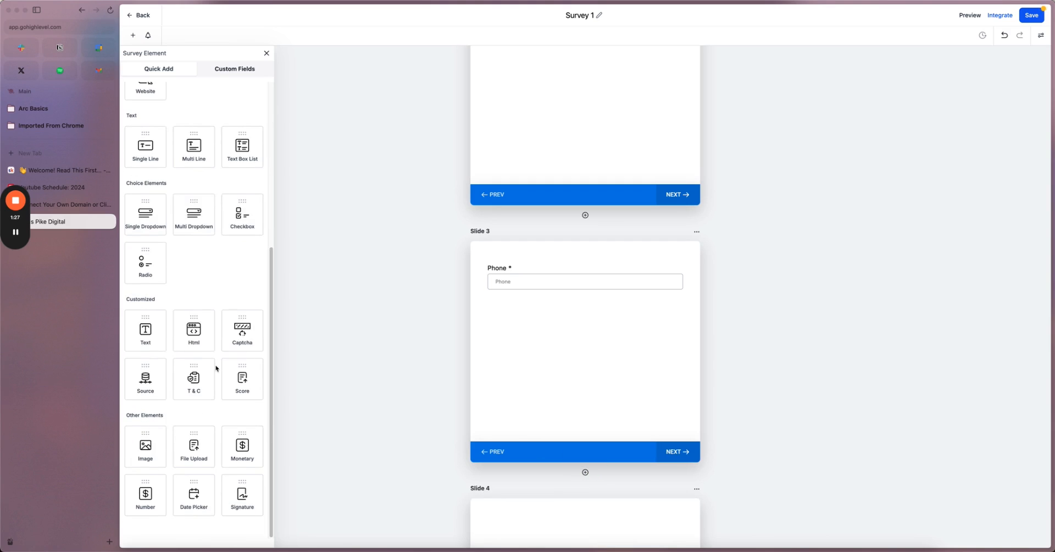
scroll(215, 365, up, 1)
drag(146, 185, 539, 415)
scroll(542, 398, down, 1)
scroll(542, 398, down, 2)
click(511, 269)
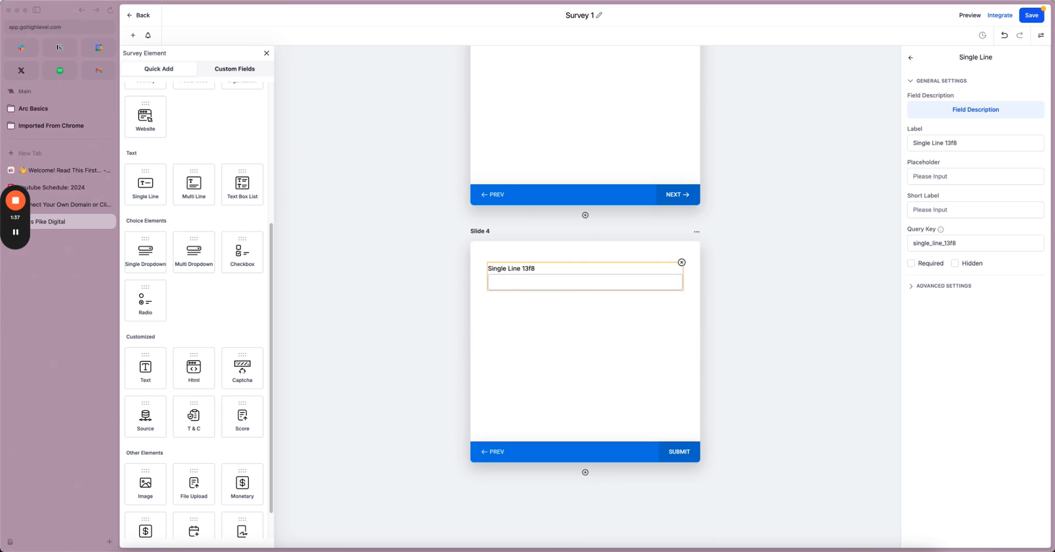
- Label it 'What did you discover in this class that you want to change?', clear the placeholder, and add Slide 5
triple_click(943, 144)
text(What did you discover in this class that you want to change?)
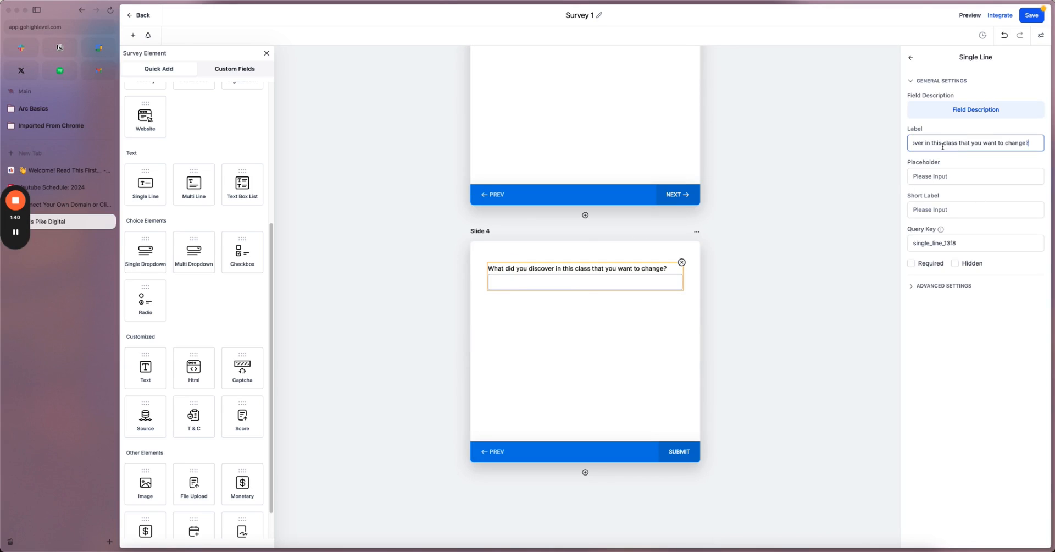
click(948, 176)
text(What did you discover in this class that you want to change?)
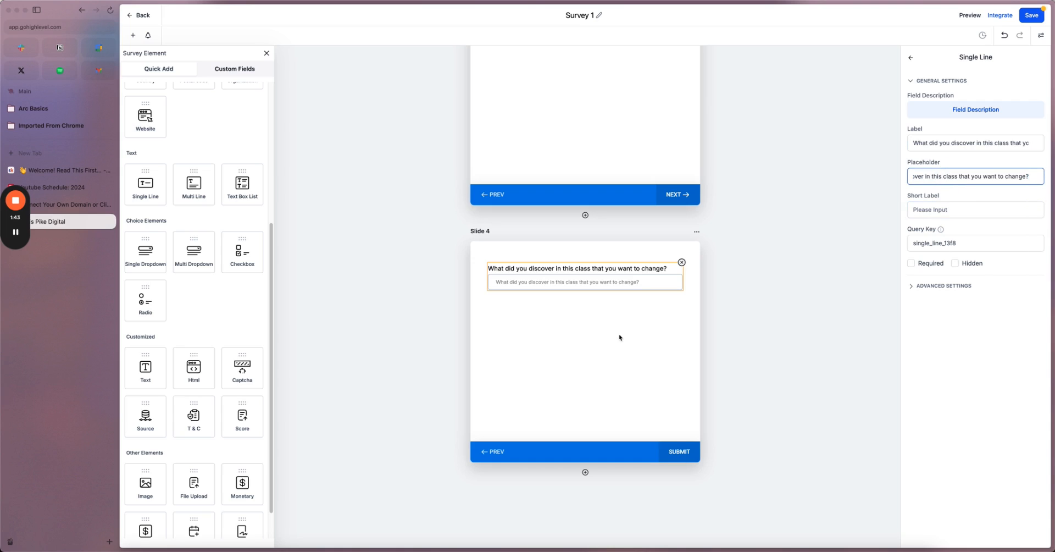
click(978, 140)
key(ctrl+a)
key(ctrl+c)
key(BackSpace)
key(ctrl+v)
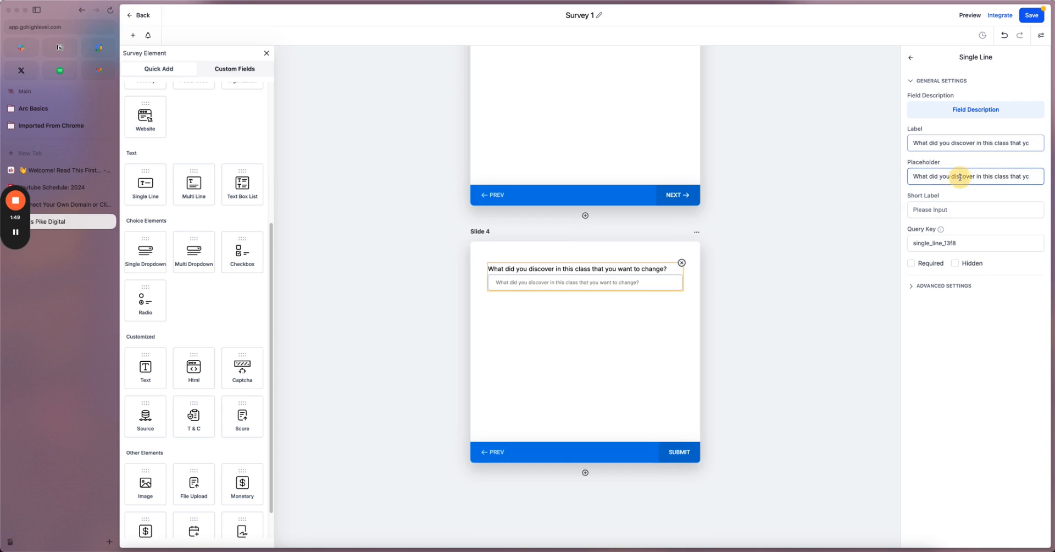
click(962, 176)
key(ctrl+a)
key(BackSpace)
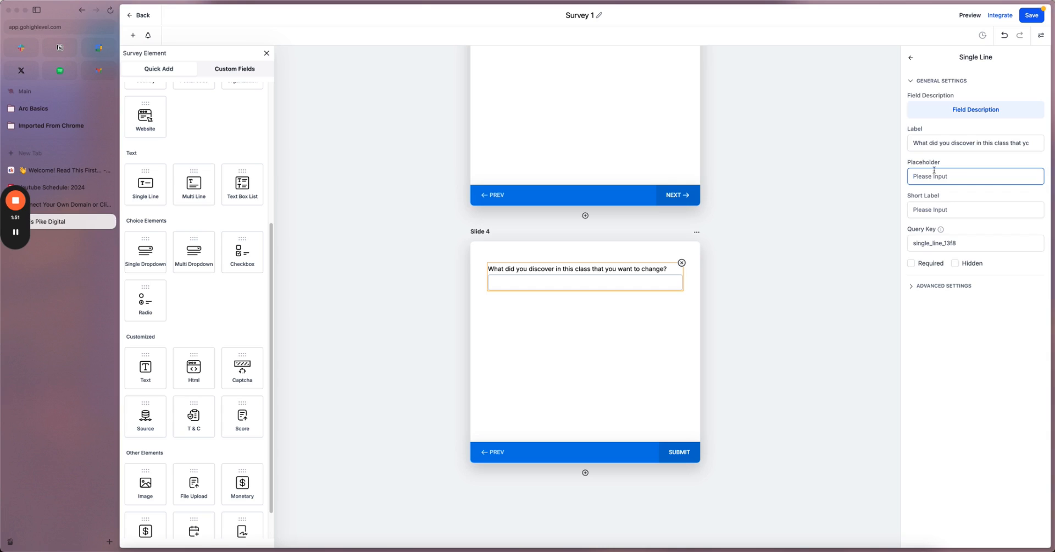
click(585, 472)
scroll(202, 170, down, 1)
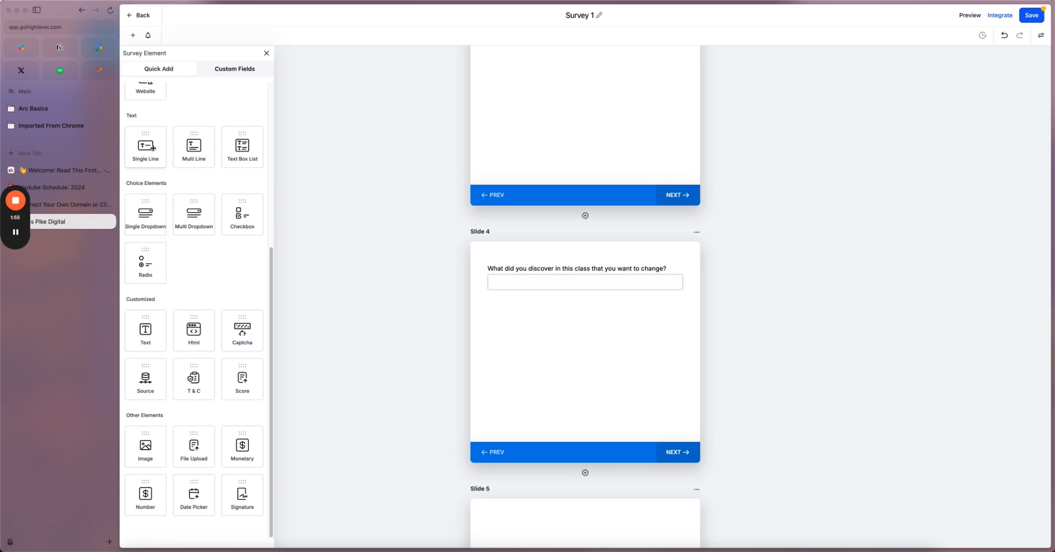
- Add Multi Line questions on Slides 5 and 6, add Slide 7, and save the survey
drag(194, 145, 549, 316)
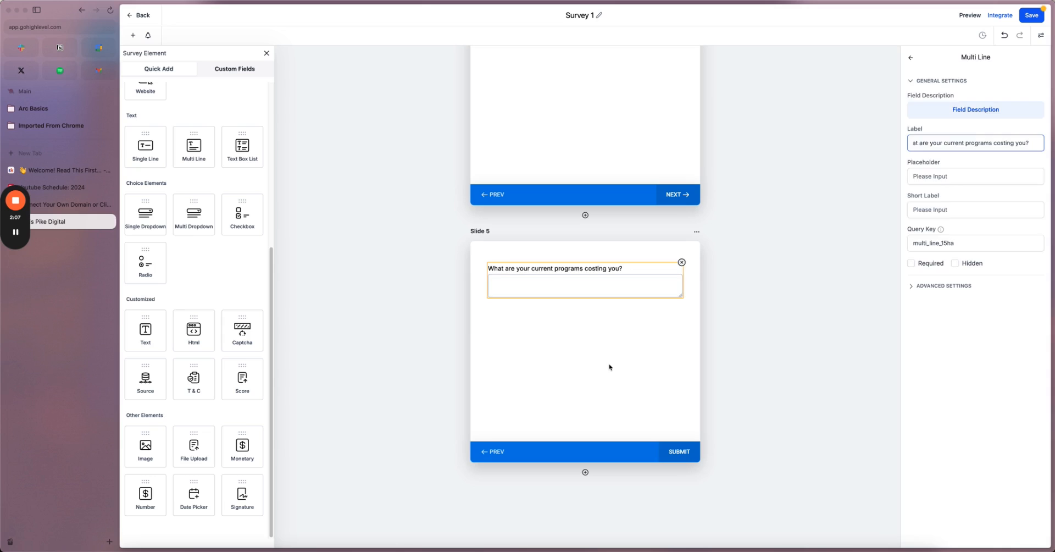
click(609, 367)
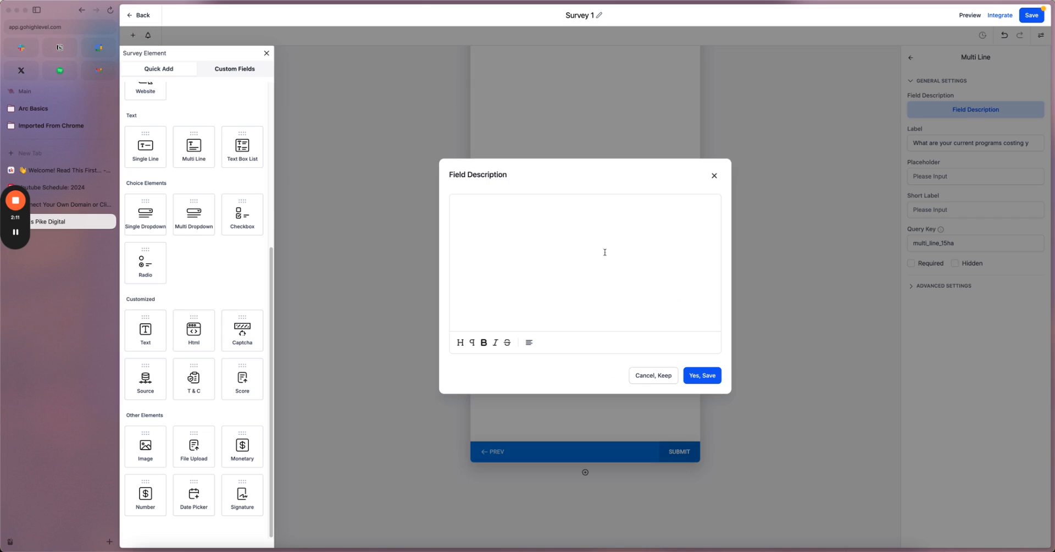
click(714, 175)
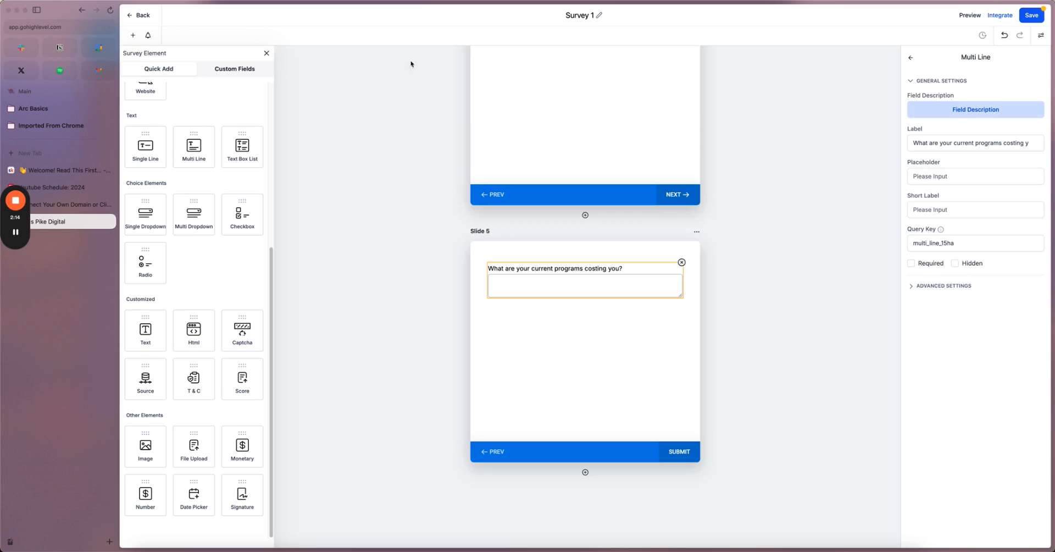
click(586, 473)
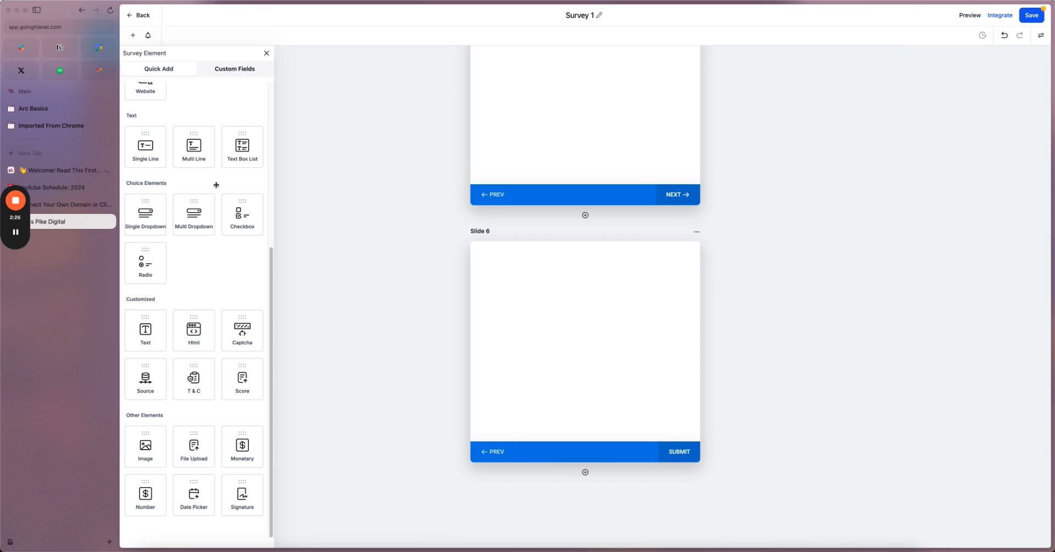
drag(193, 147, 584, 292)
click(567, 272)
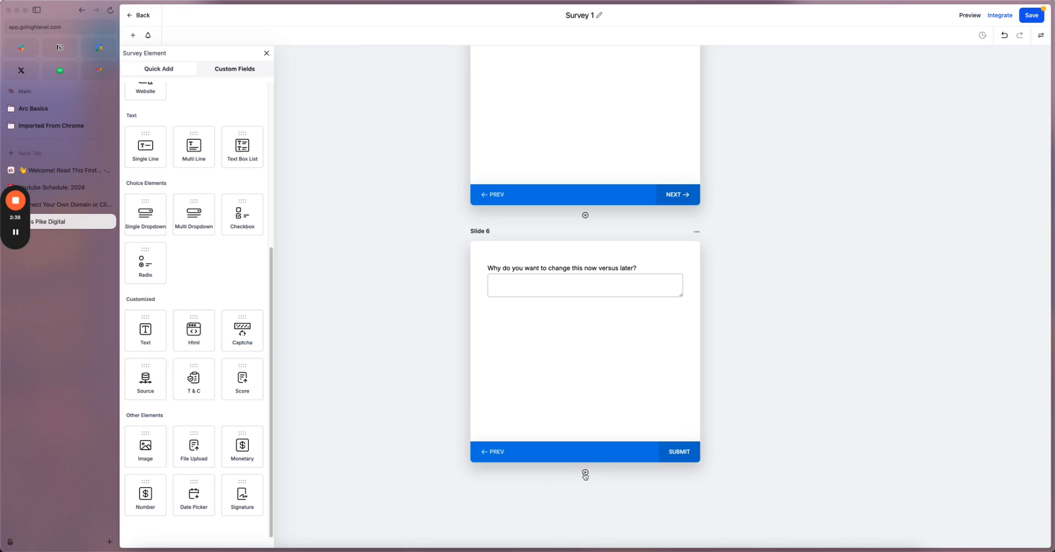
click(584, 472)
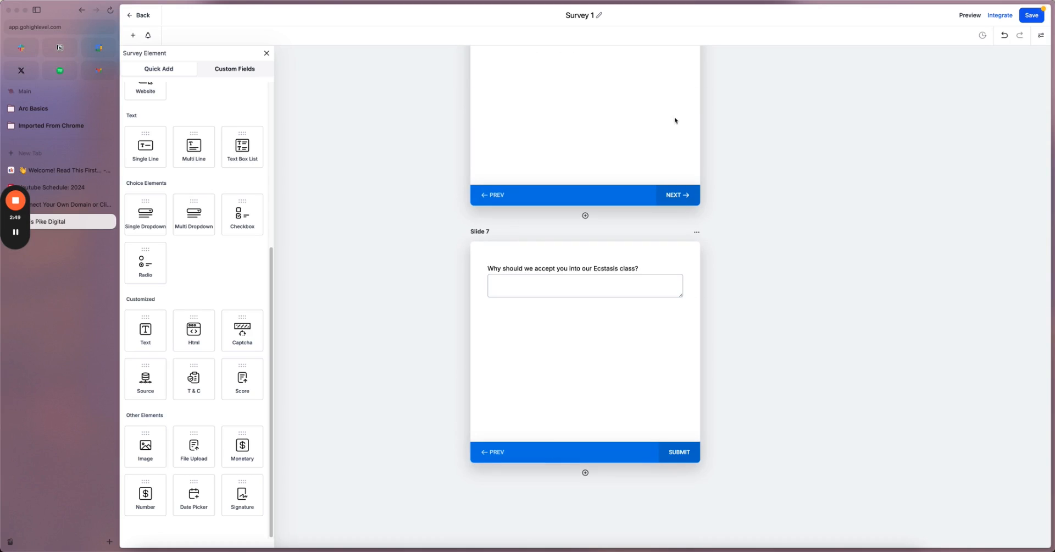
click(1036, 16)
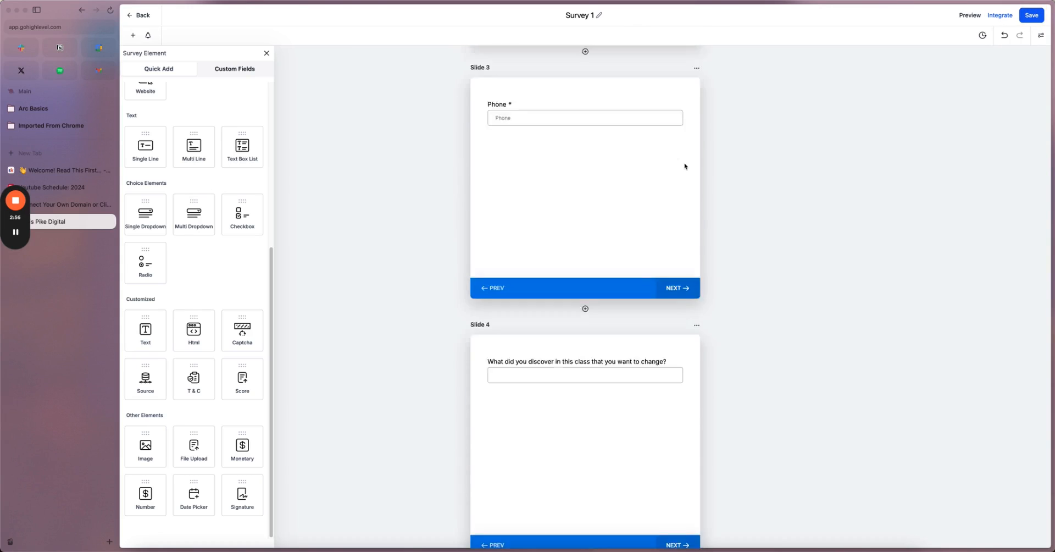
click(1042, 36)
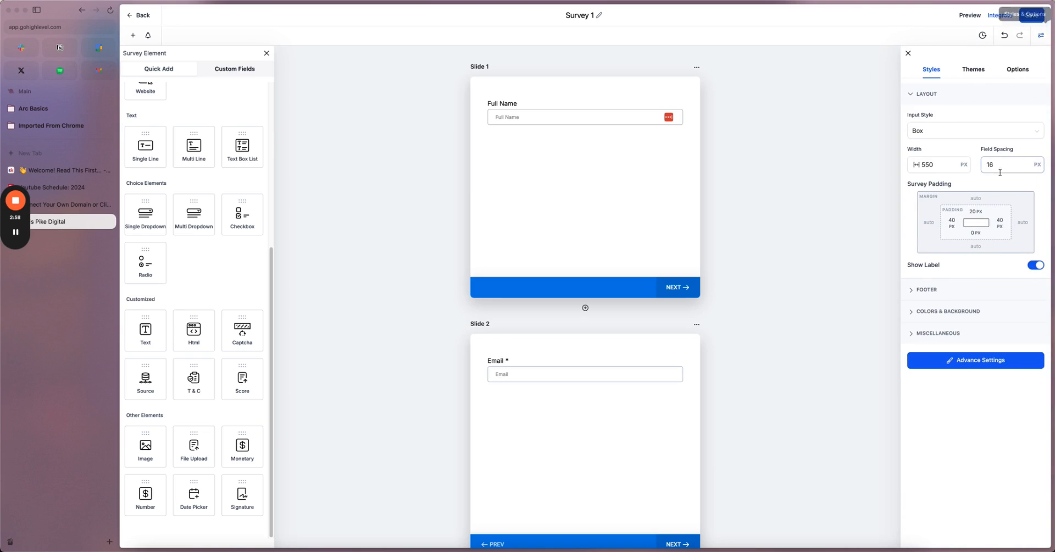
click(1021, 73)
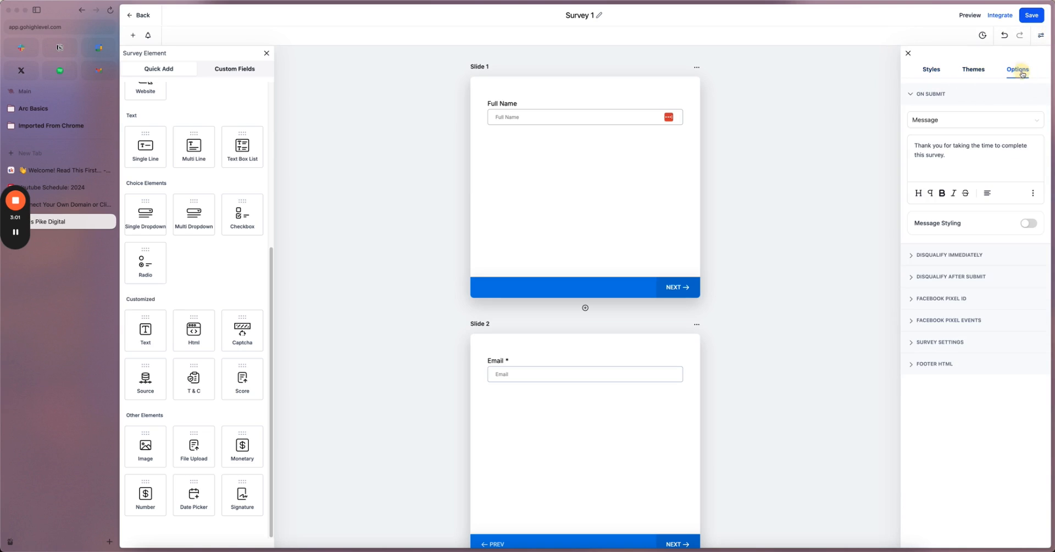
click(955, 121)
click(944, 139)
click(943, 146)
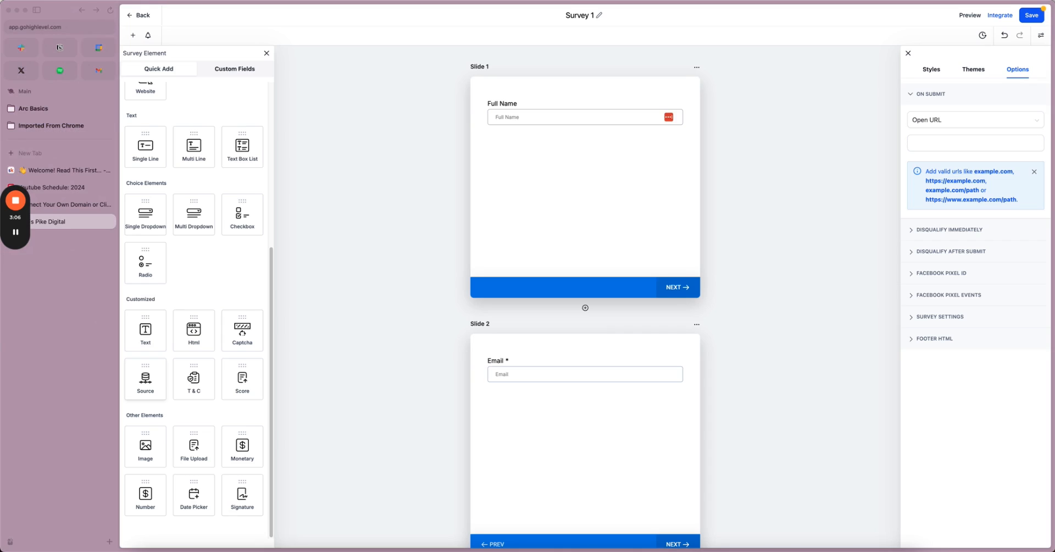
click(931, 146)
text(https://go.oncehub.com/GenesisClarity)
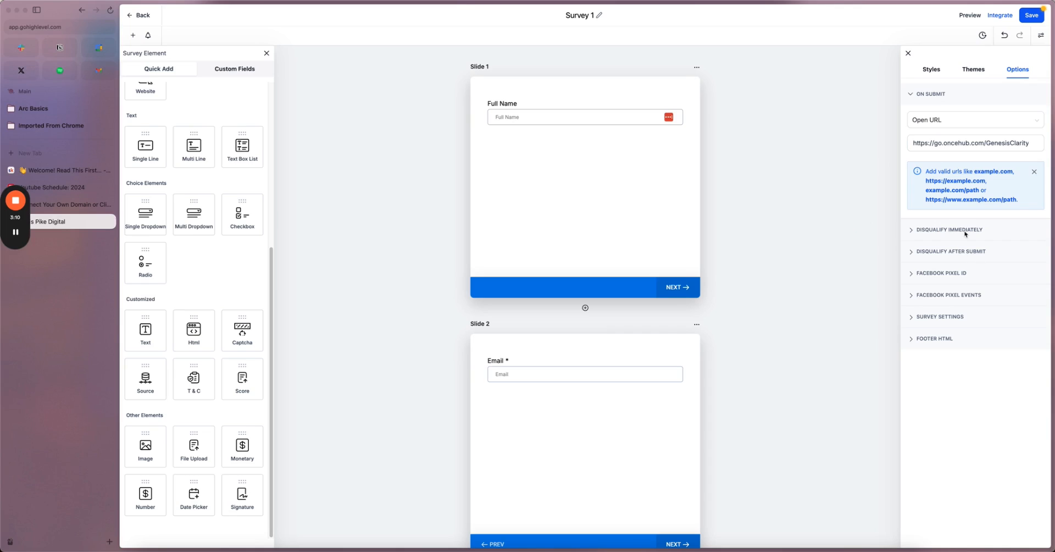
- Set Disqualify Immediately to show a message
click(945, 234)
click(946, 141)
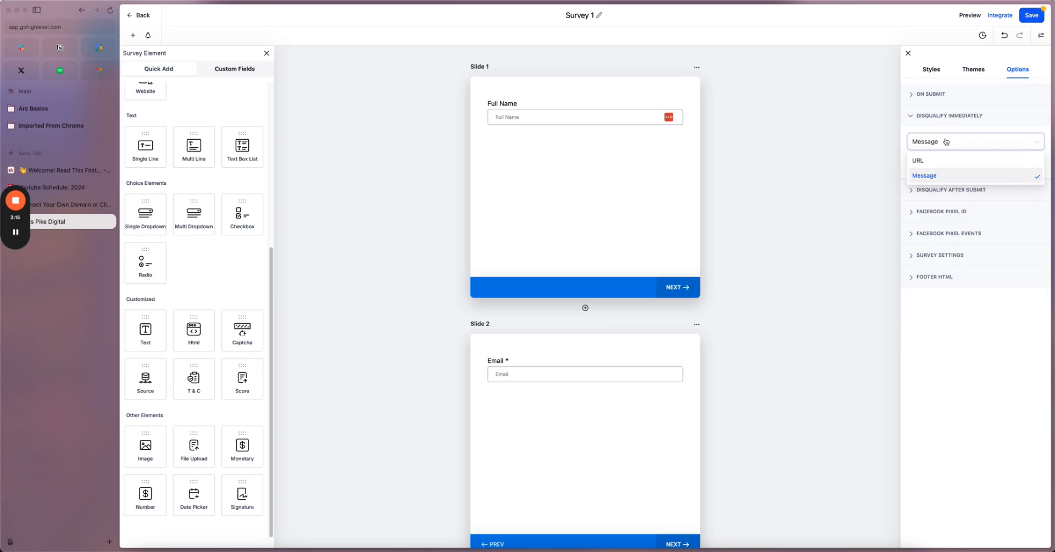
click(969, 309)
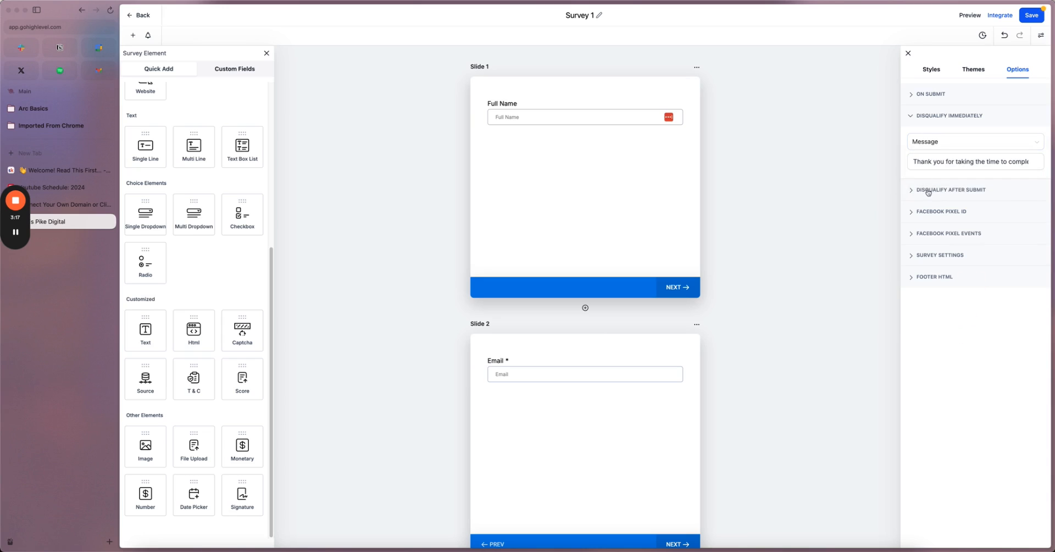
click(916, 118)
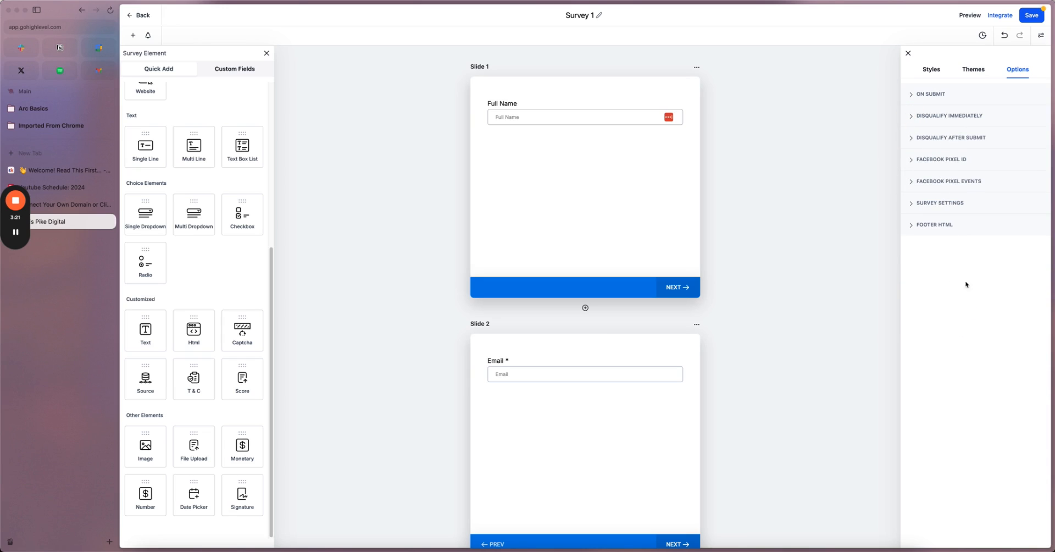
- Toggle 'One question at a time' in the general settings and save the survey
click(930, 204)
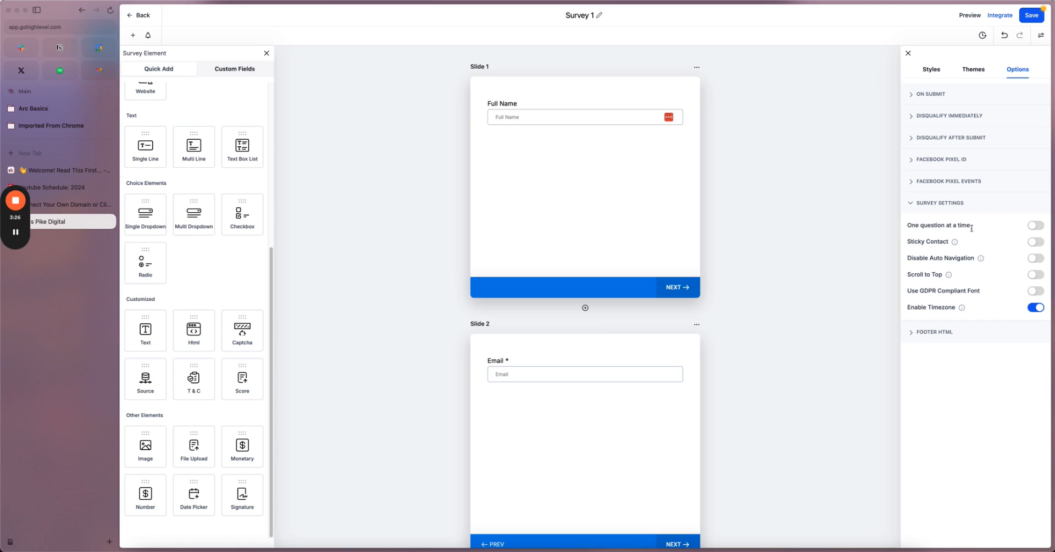
click(1036, 226)
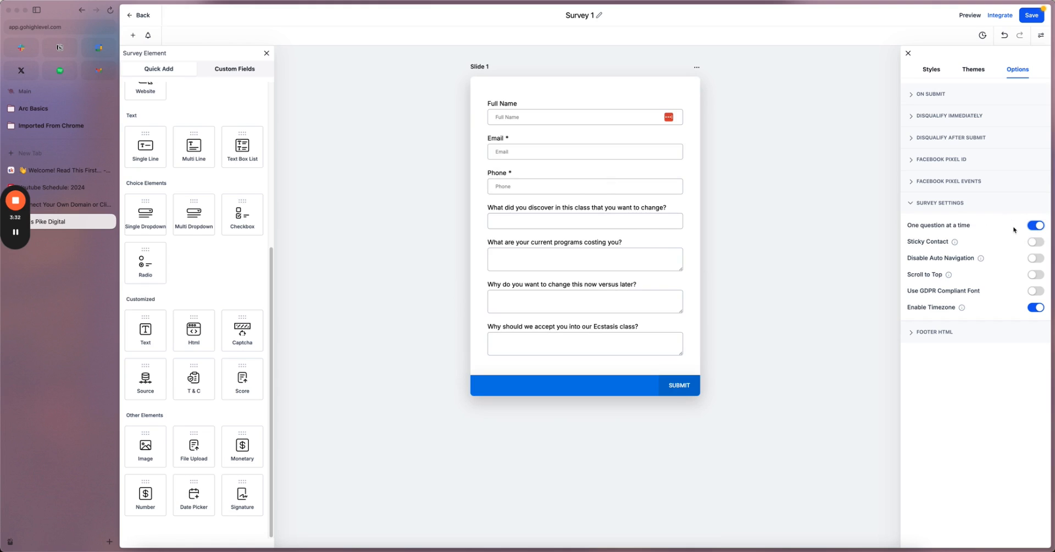
click(1036, 226)
scroll(620, 277, down, 5)
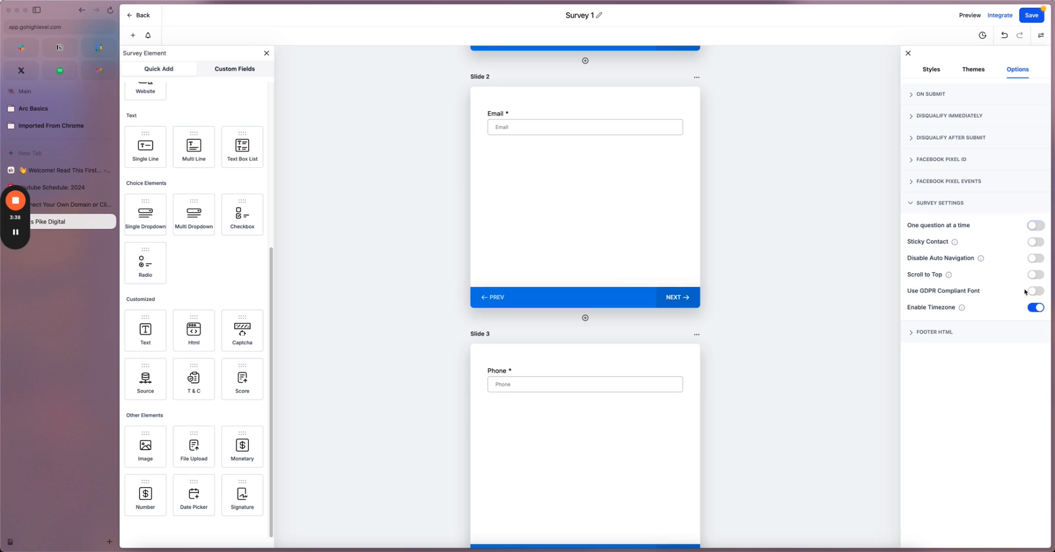
click(1027, 19)
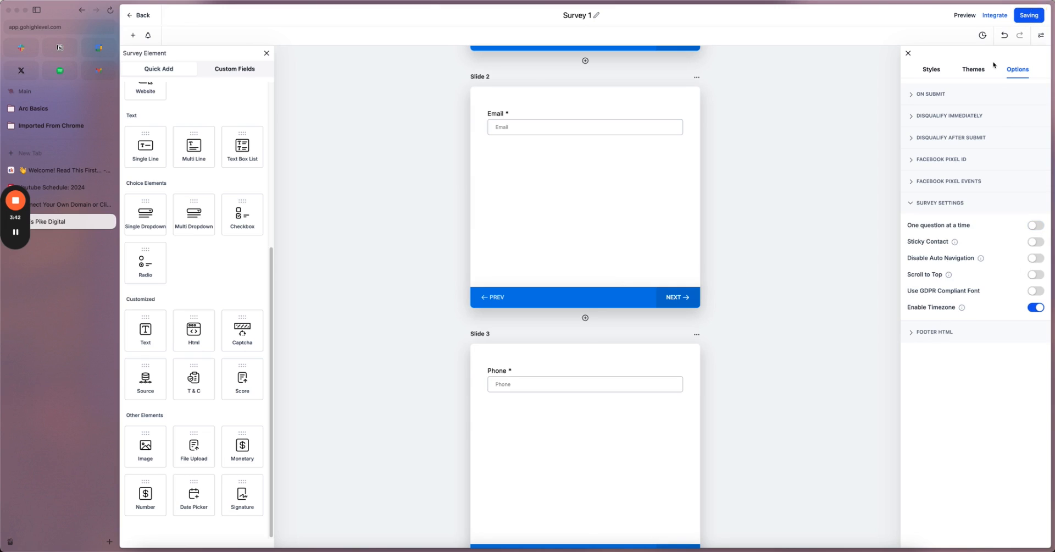
- Preview the survey, confirm it won't advance past an empty Email question, and return to the builder
click(964, 15)
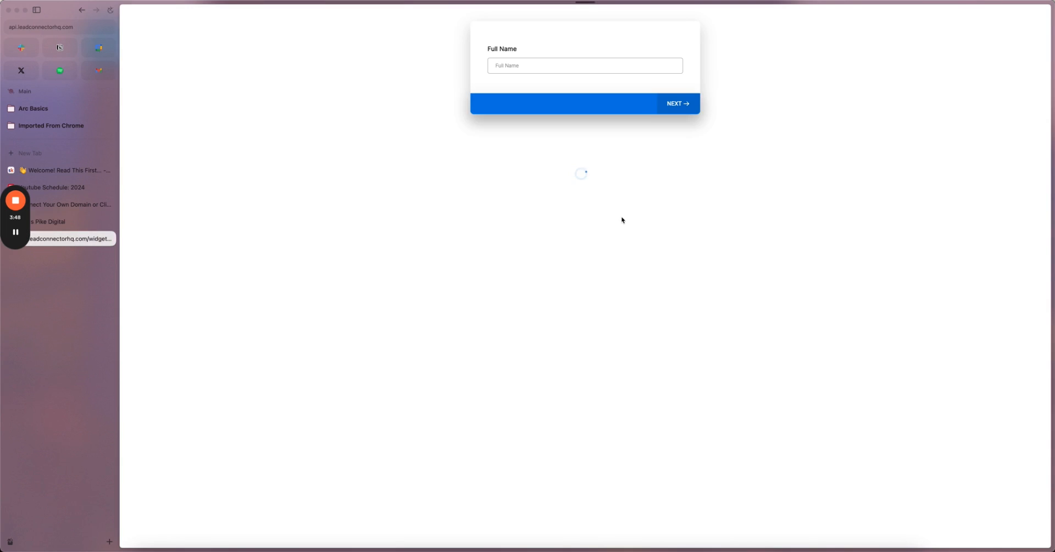
click(674, 105)
click(685, 106)
click(679, 123)
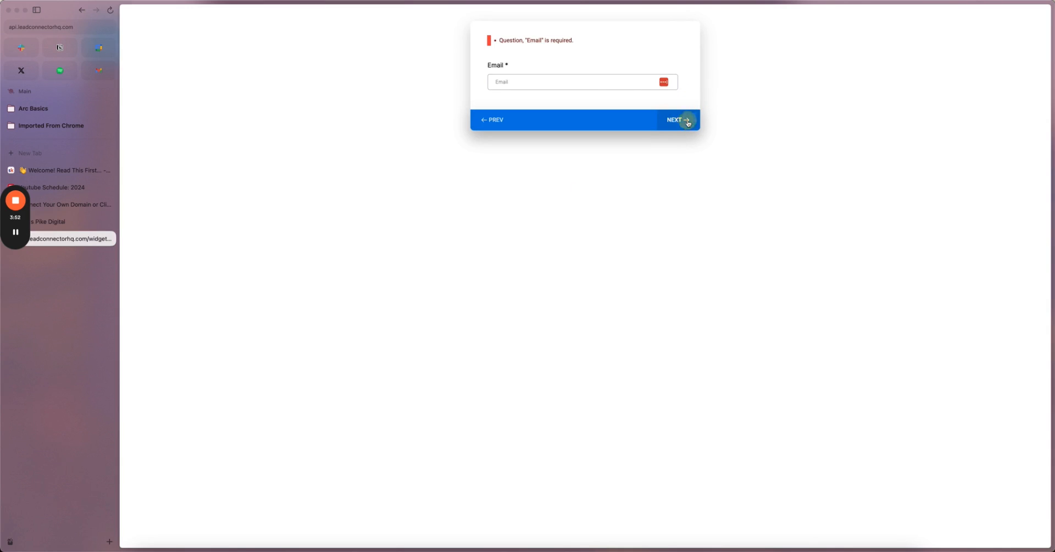
click(494, 124)
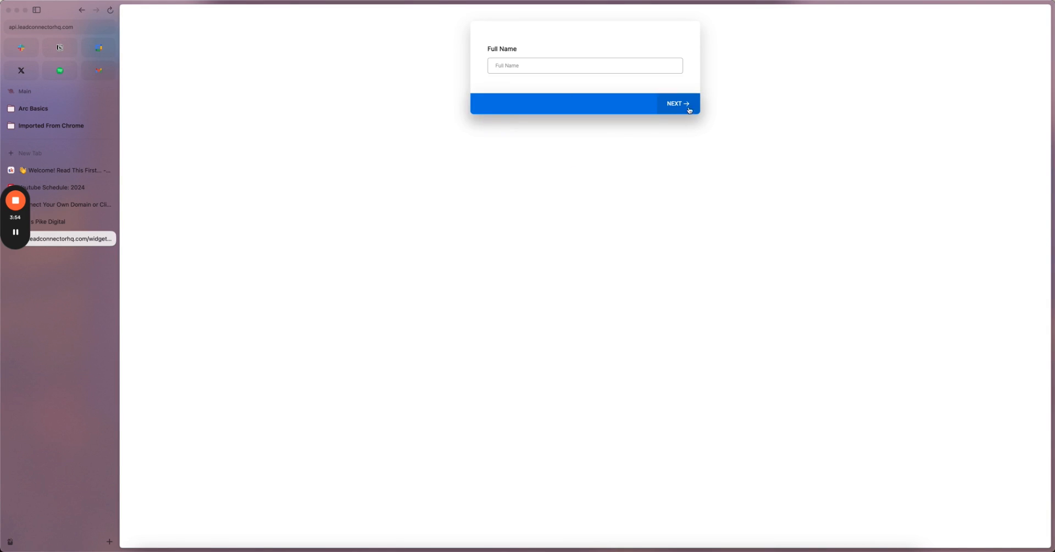
click(64, 222)
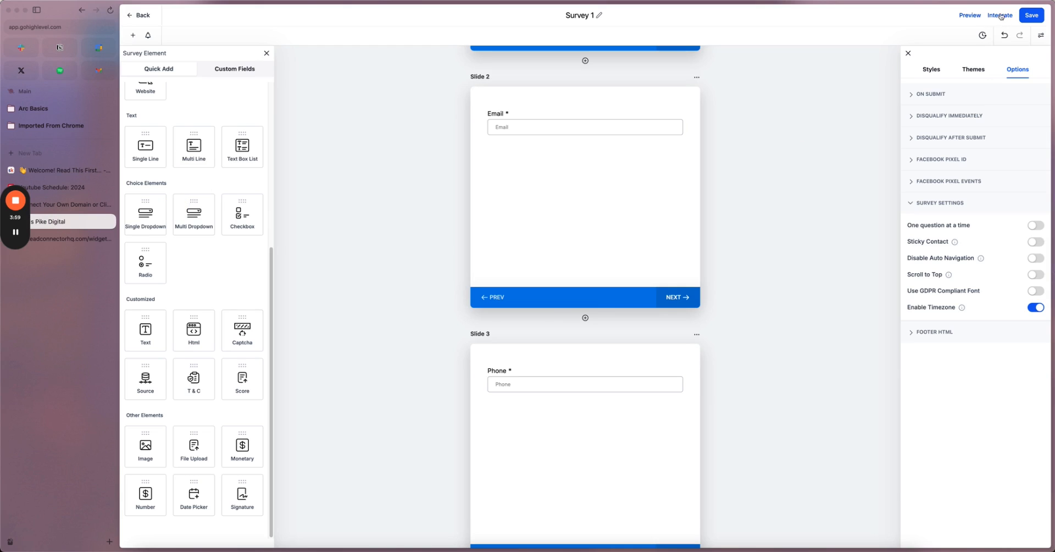
click(1001, 16)
- Review the survey's iframe embed code and shareable link
click(561, 310)
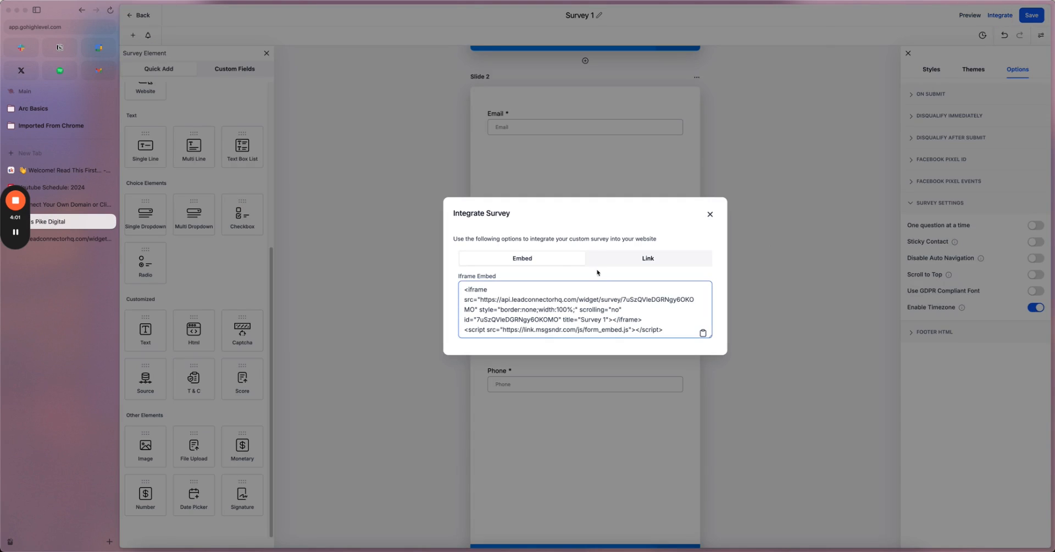
click(648, 258)
click(537, 277)
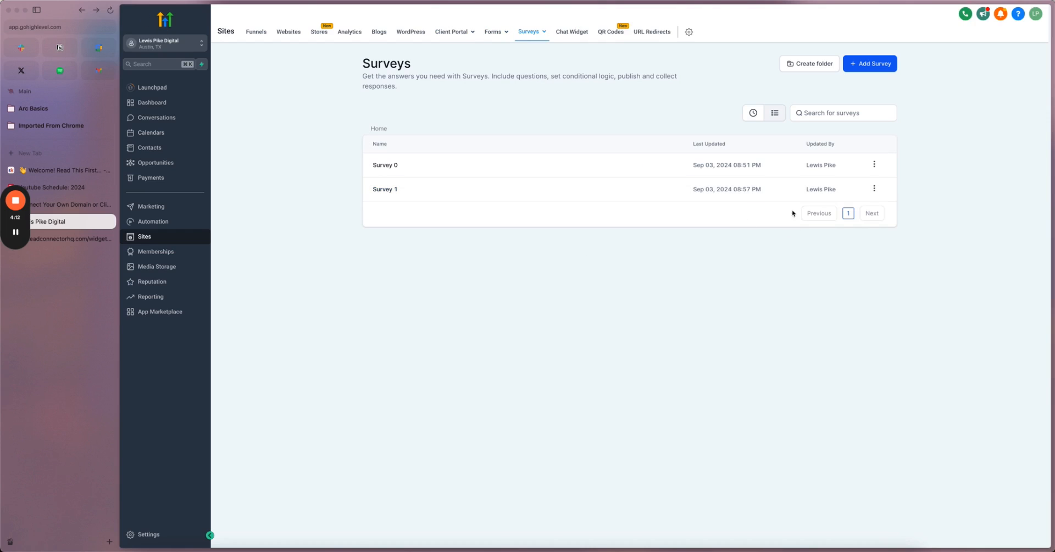
- Open Survey 1 from its actions menu and rename it to Ecstasis Survey
click(874, 189)
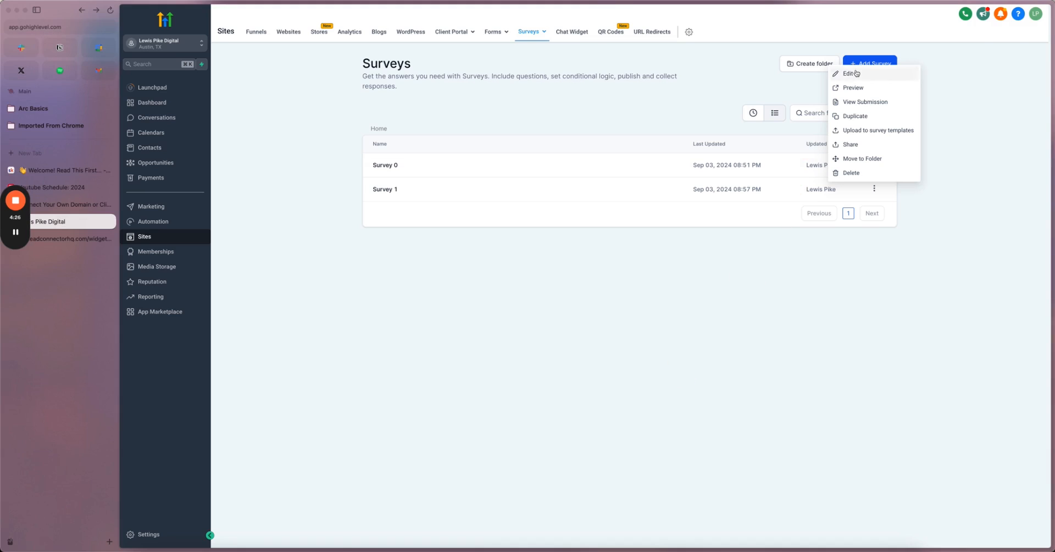
click(850, 73)
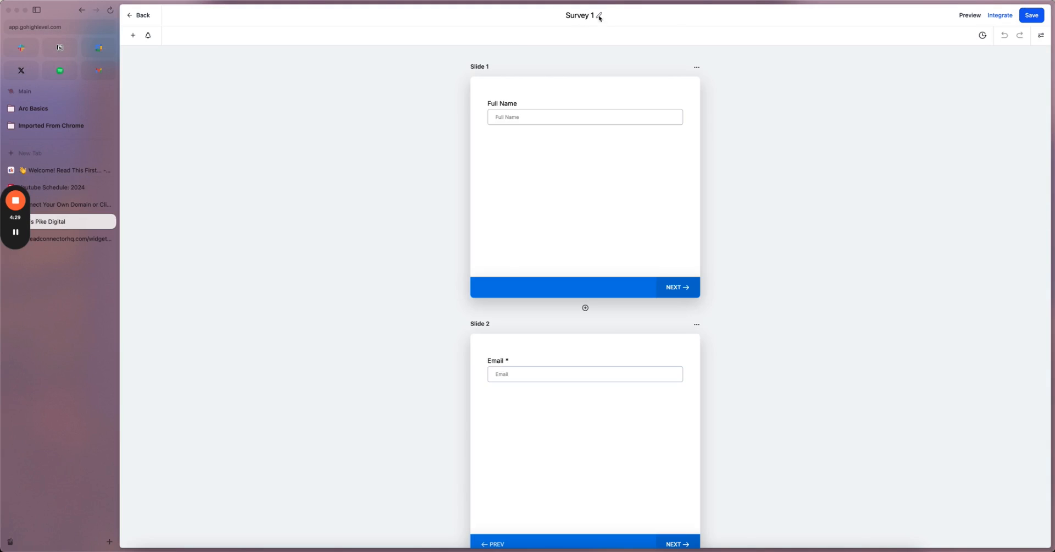
click(599, 17)
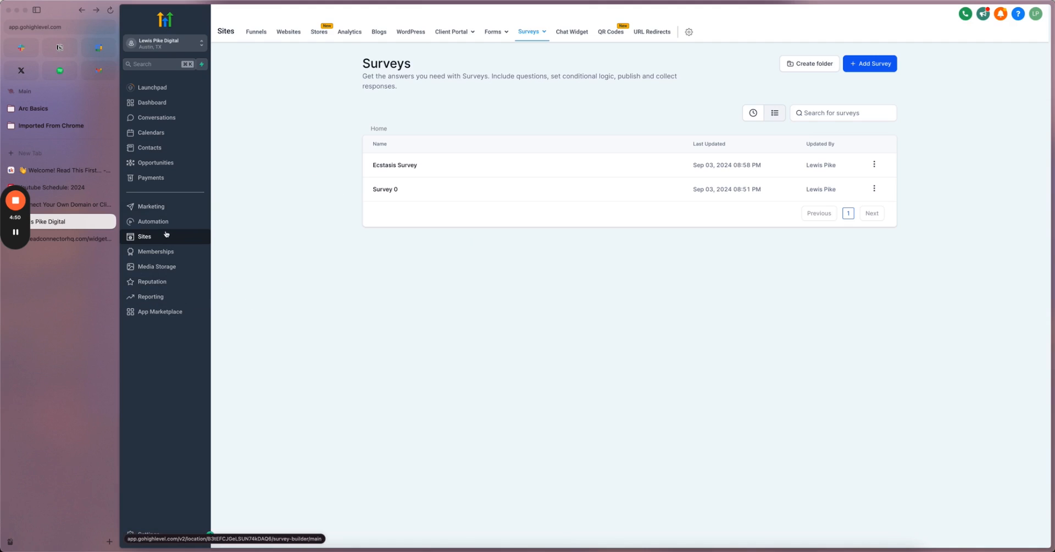
- Go to Calendars > Calendar Settings and start Create Calendar to show the scheduling types
click(151, 133)
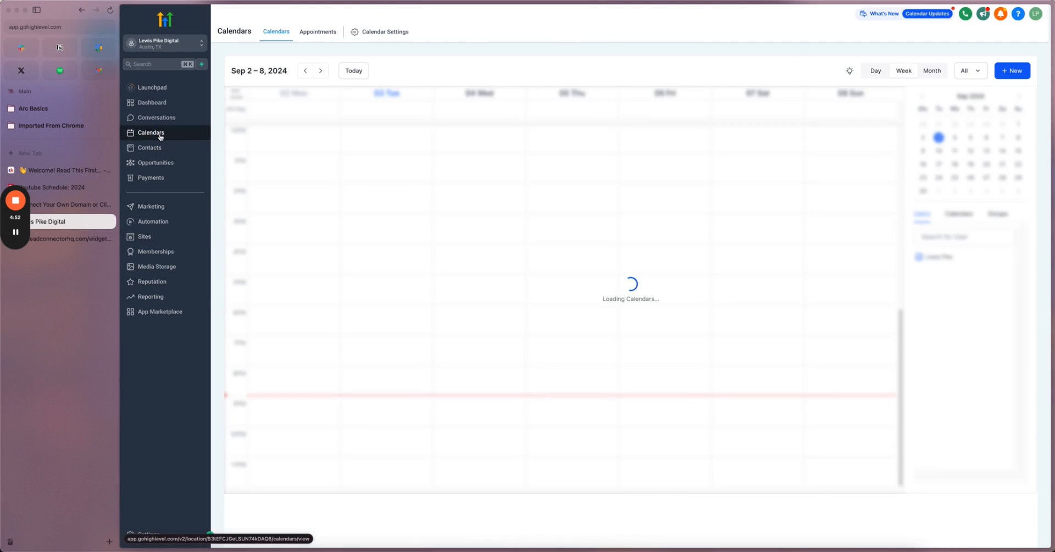
click(379, 33)
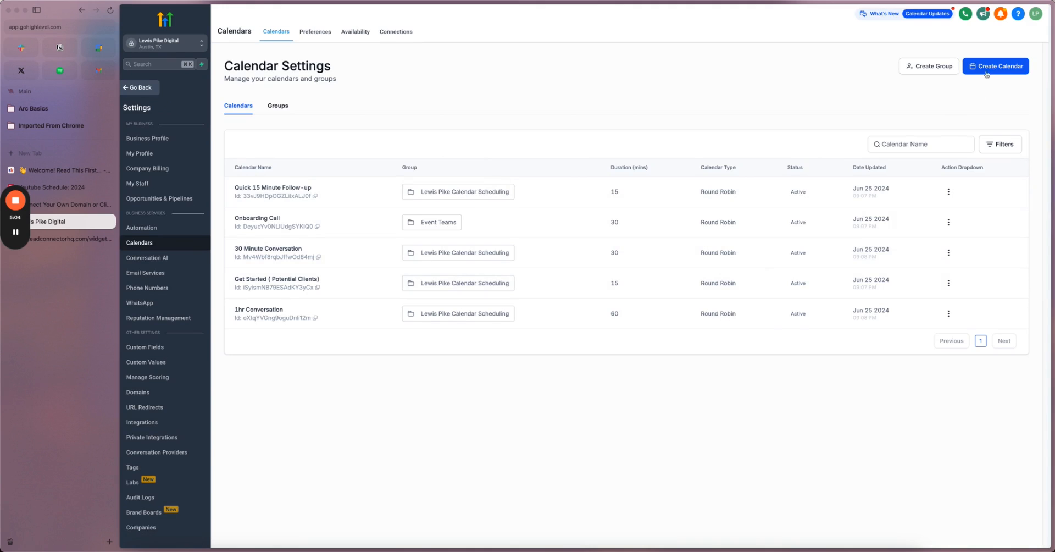
click(991, 70)
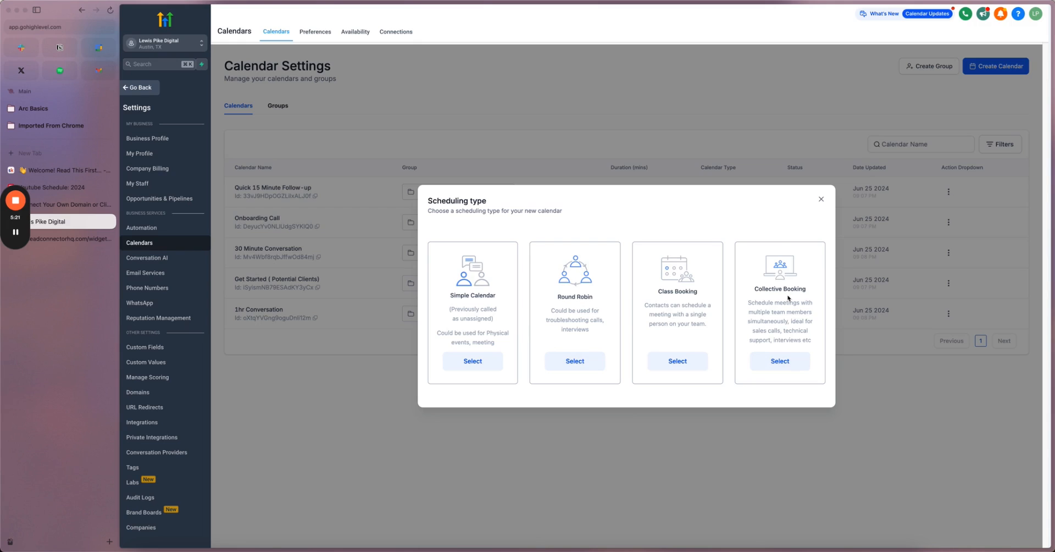
- Pick a scheduling type for the new calendar and add the available team member
click(787, 361)
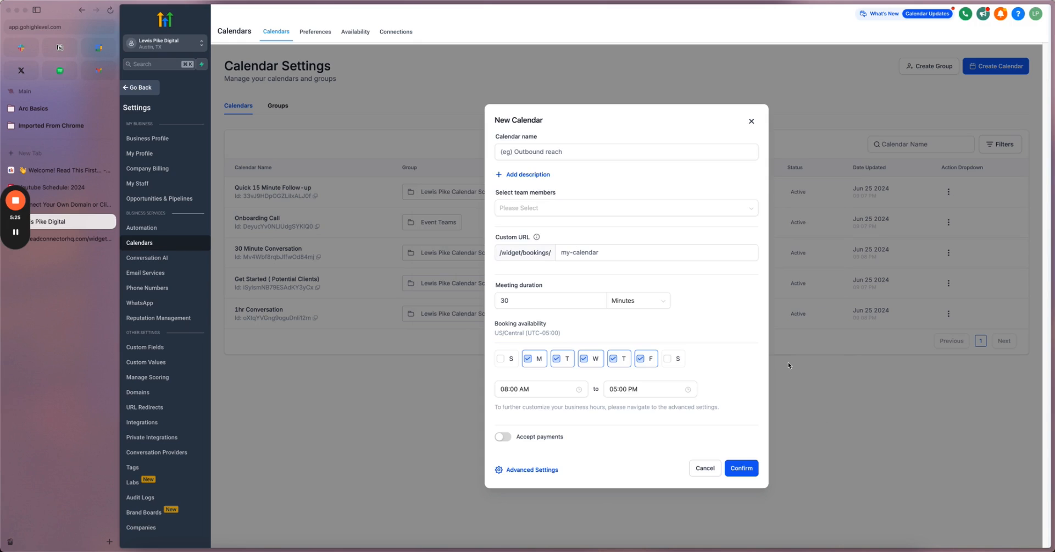
click(592, 209)
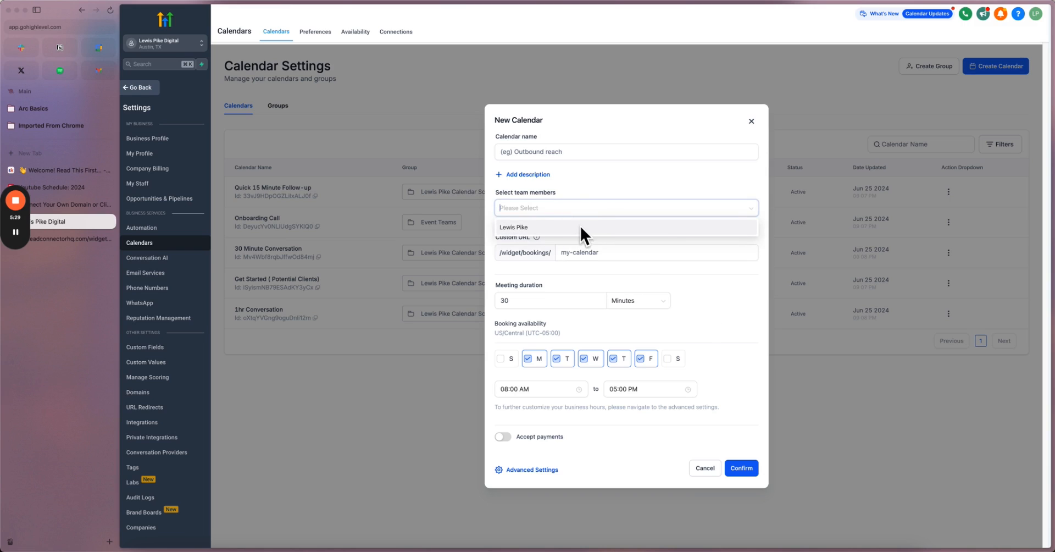
click(585, 192)
click(566, 208)
click(578, 230)
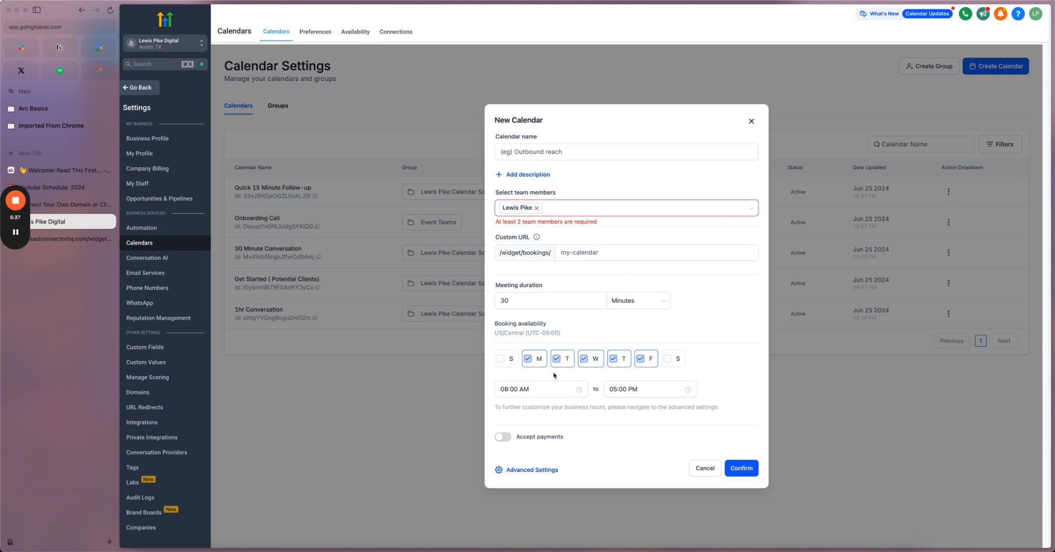
- Name the calendar 'Ecstasis Call' and edit its custom booking URL under advanced settings
click(553, 154)
text(Ecstasis Call)
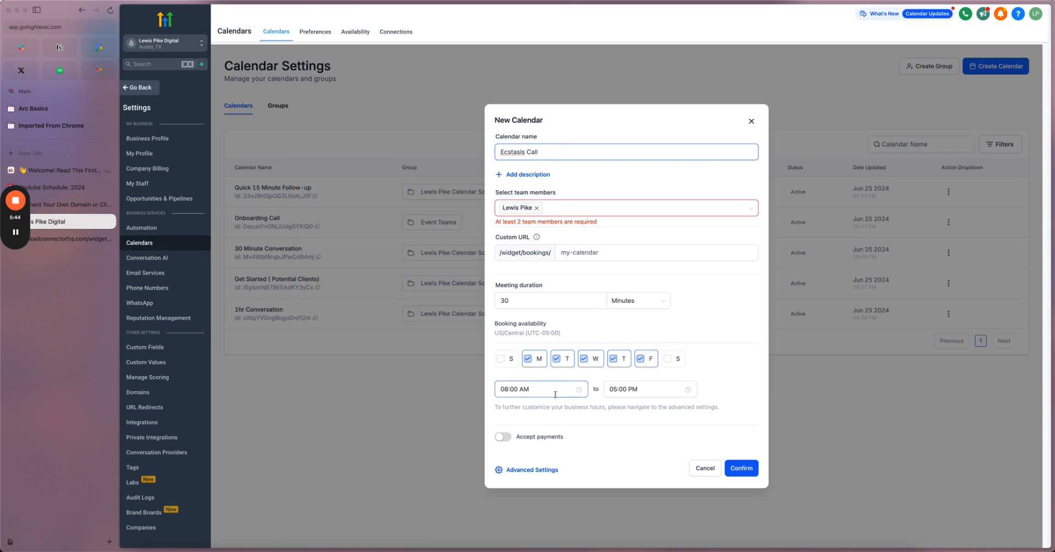
click(532, 473)
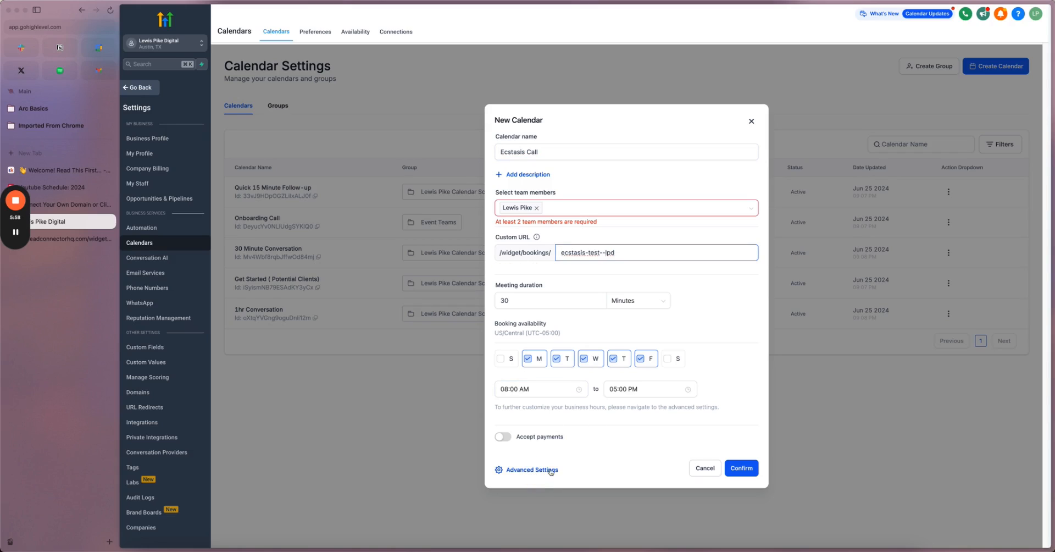
click(551, 471)
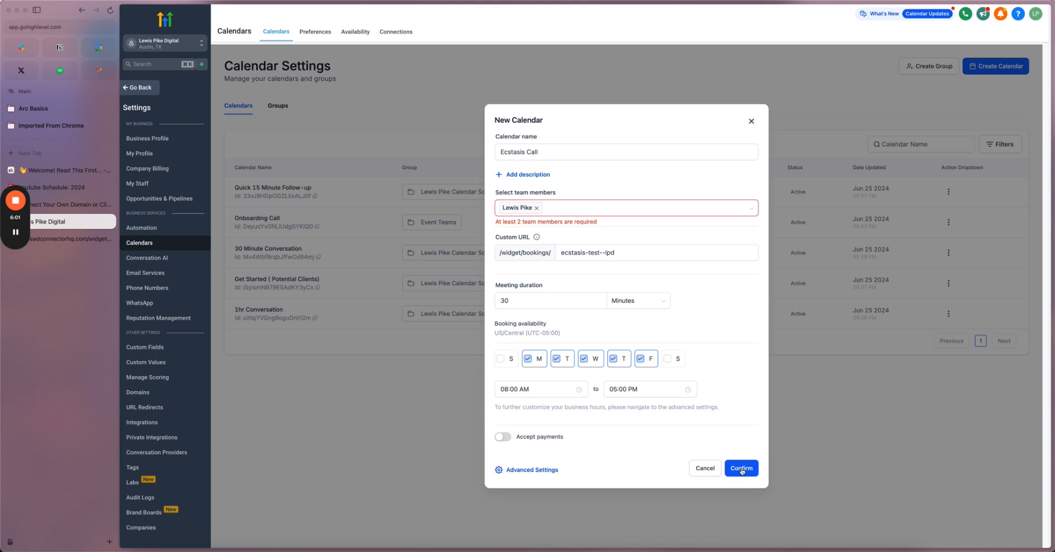
click(646, 209)
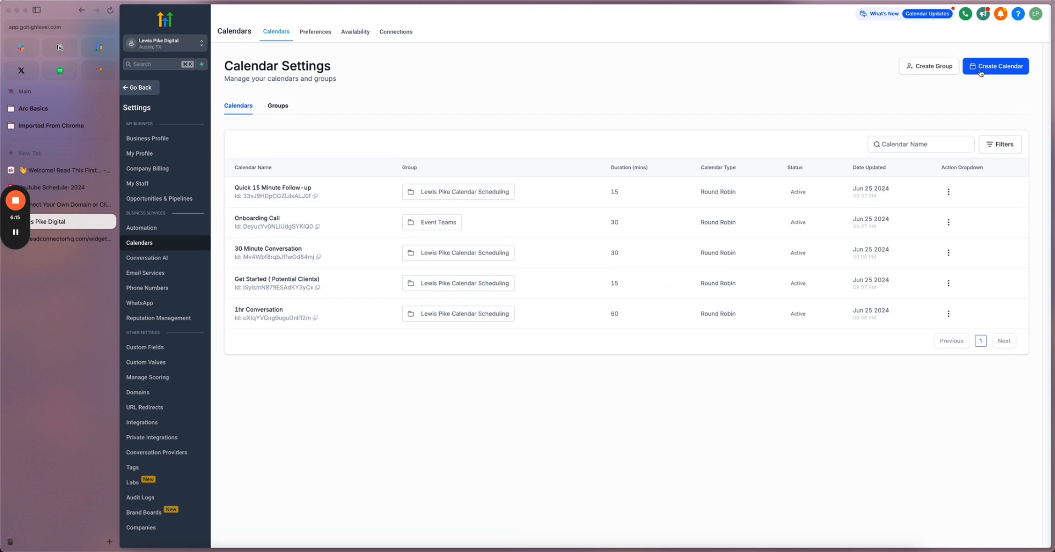
- Create the round-robin Ecstasis Call Survey calendar and copy its booking link
click(981, 71)
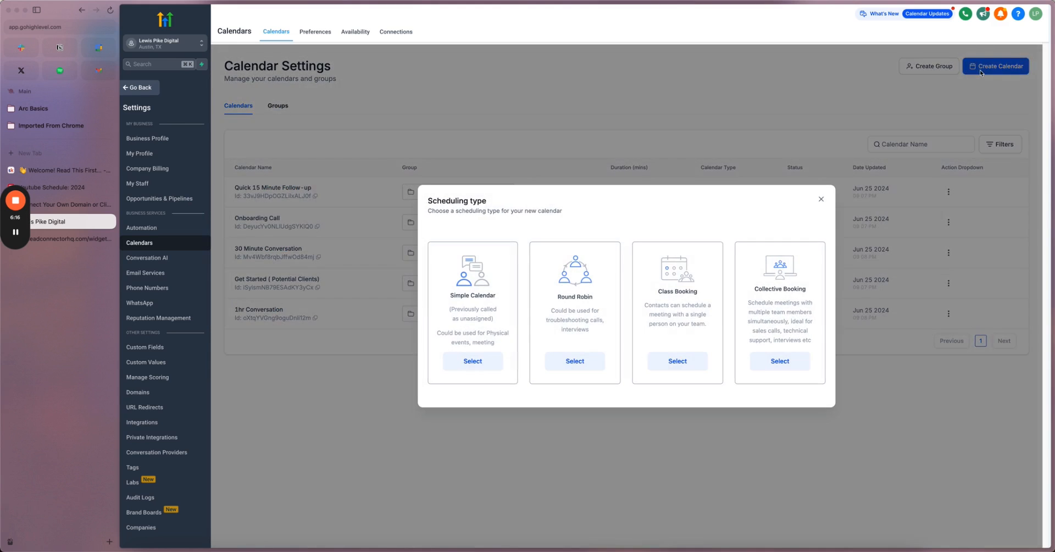
click(575, 362)
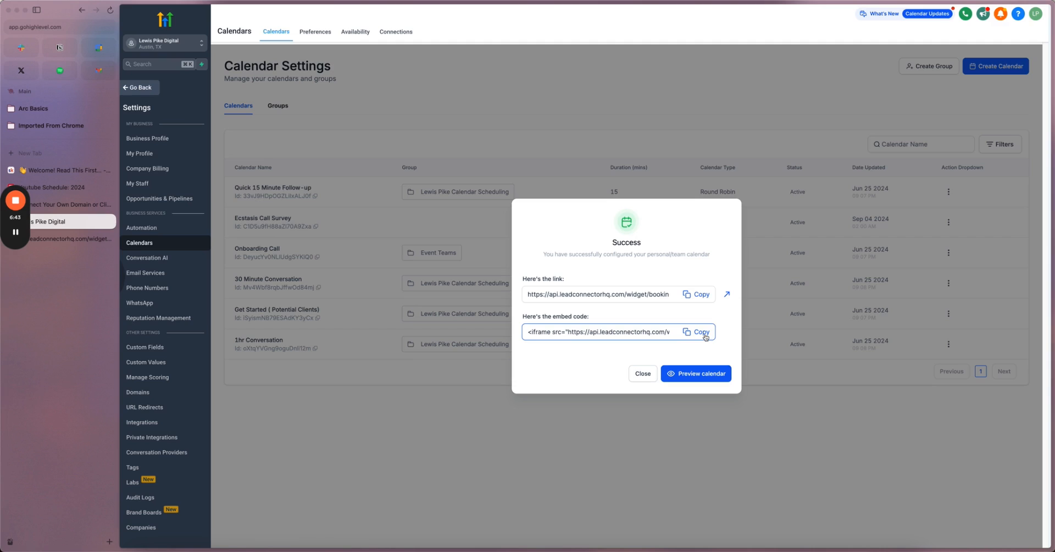
click(704, 296)
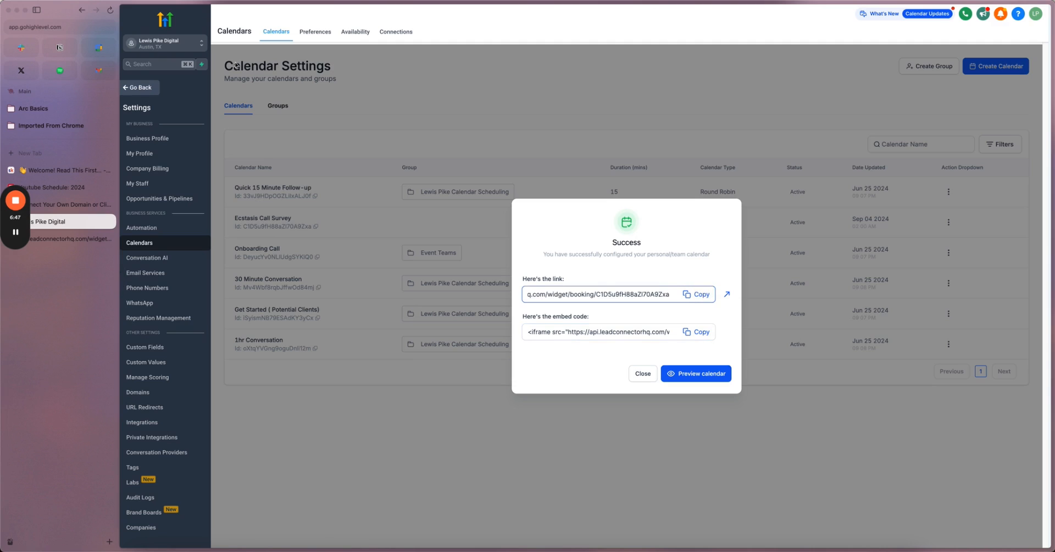
- Open the Ecstasis Call Survey booking link in a new browser tab
click(51, 151)
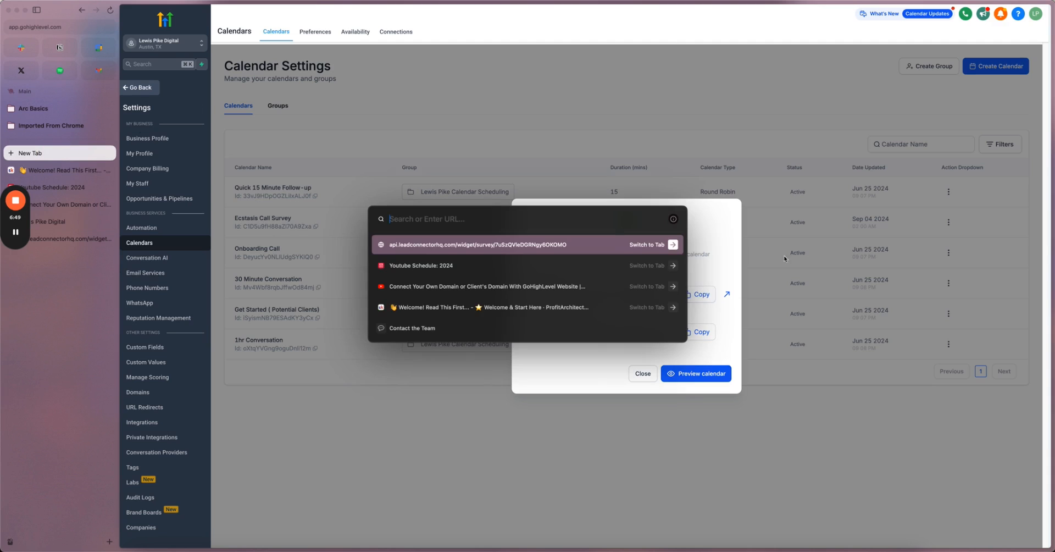
click(729, 298)
click(727, 292)
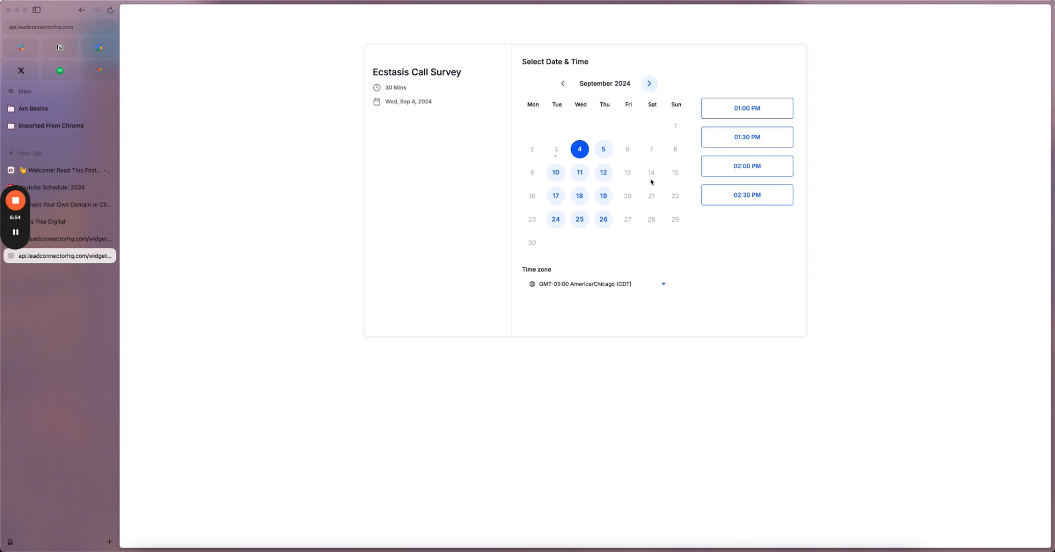
- Try the 01:00 PM slot and the details form, then return to the date picker
click(736, 110)
click(778, 107)
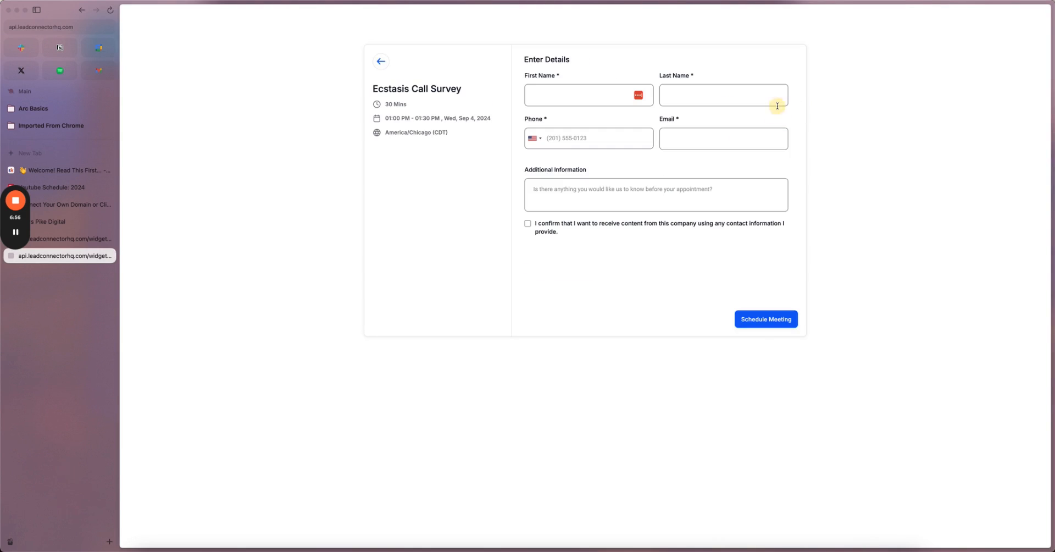
click(648, 203)
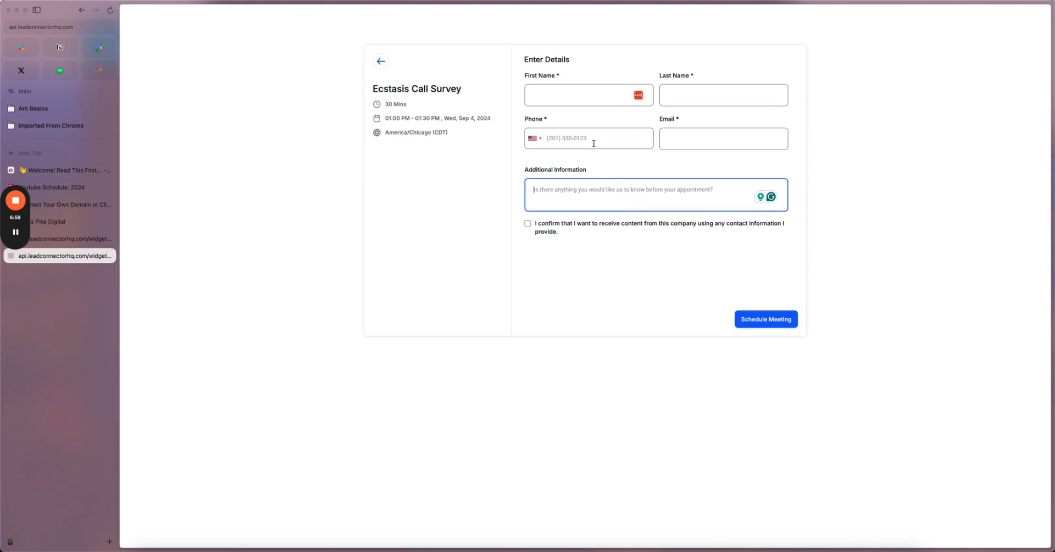
click(380, 63)
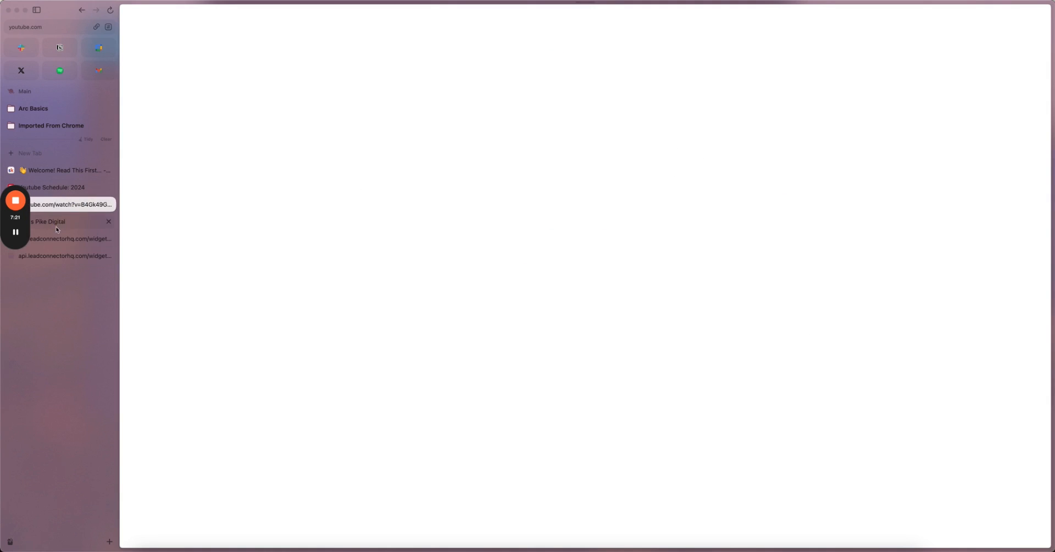
- Close the calendar's success dialog and sharing links, then save the Ecstasis Survey
click(56, 225)
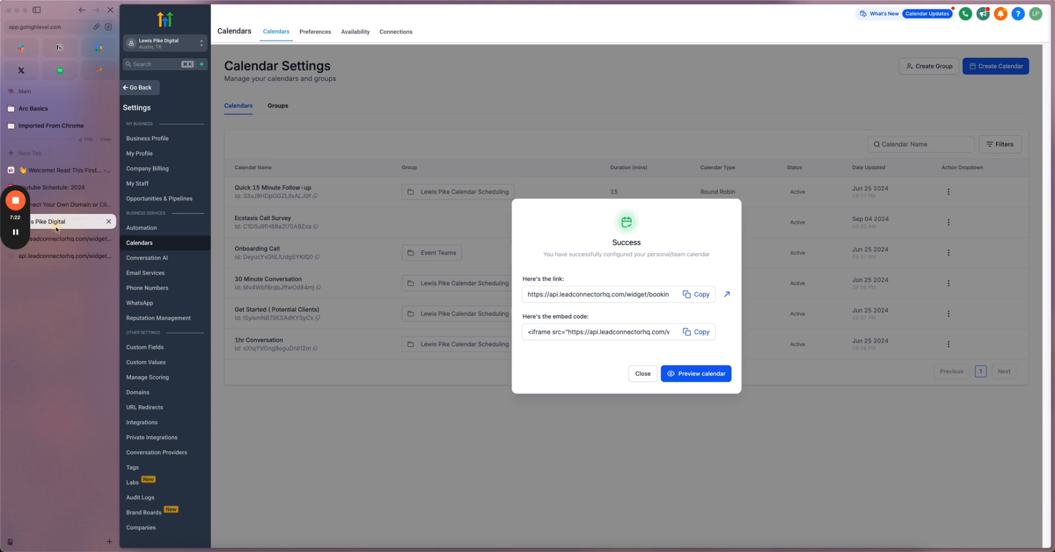
click(641, 374)
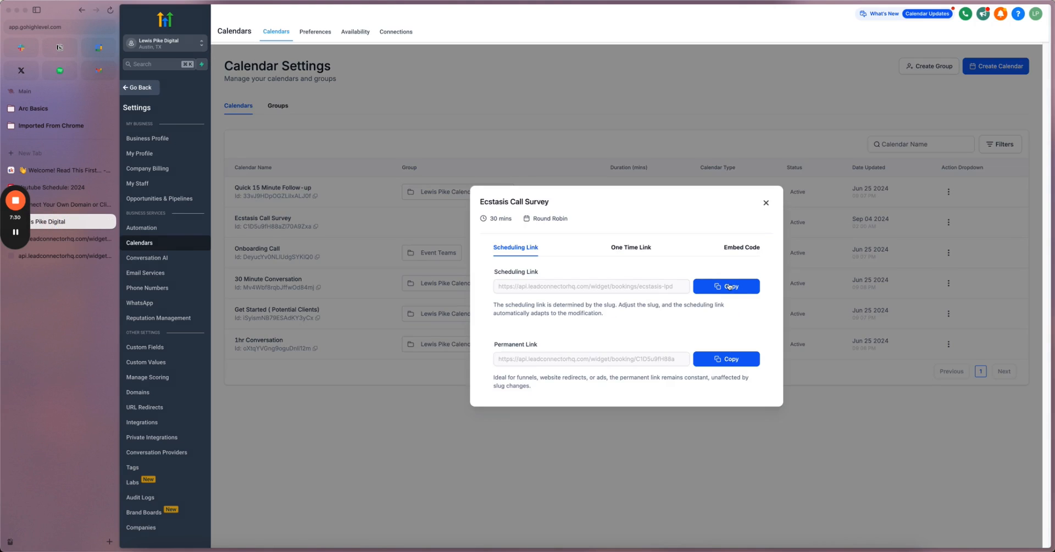
click(766, 203)
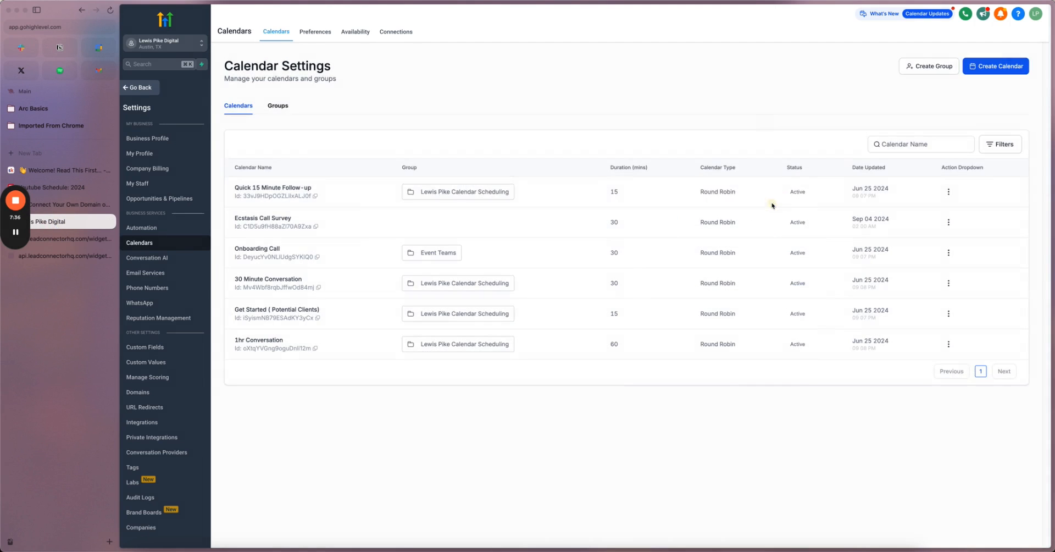
click(153, 92)
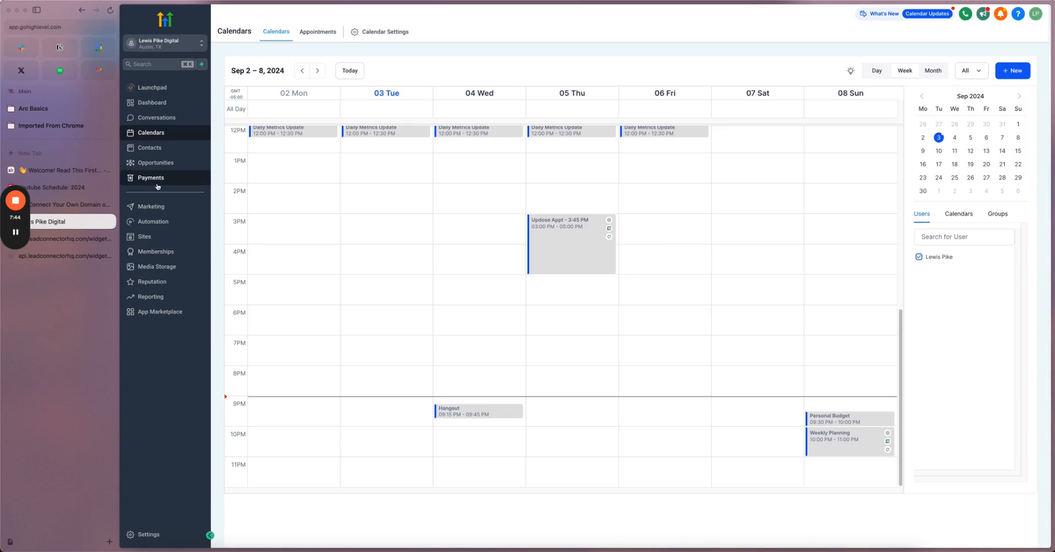
click(149, 236)
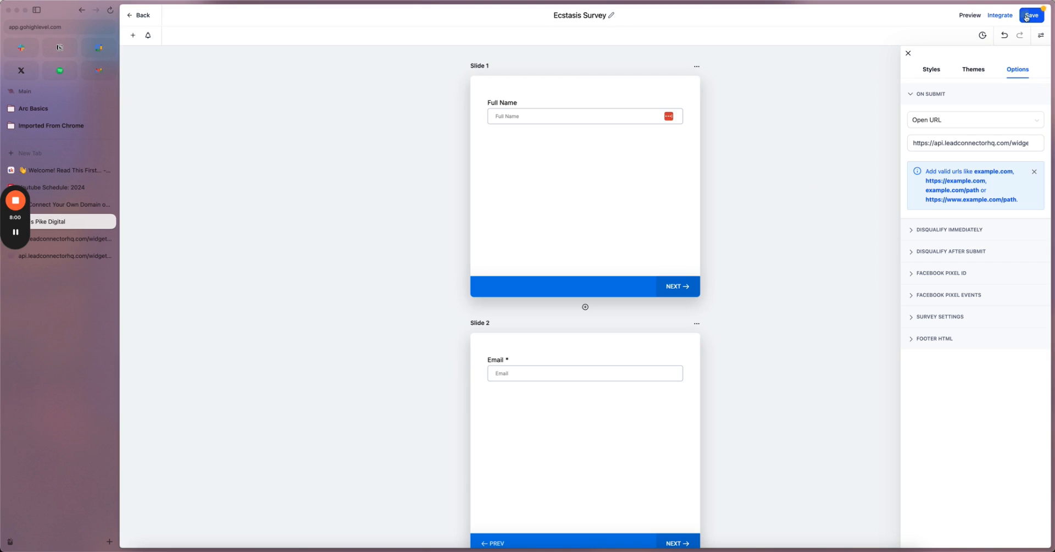
click(1025, 17)
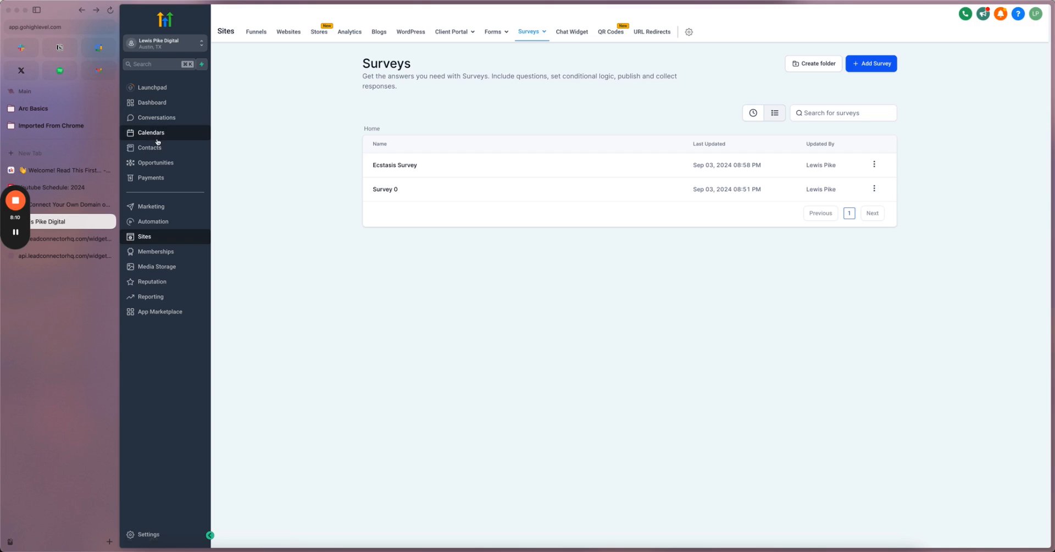
- Open the Appointment Confirmation + Reminder workflow in the '30. Client - Calendar Booking Call Reminders' folder
click(160, 223)
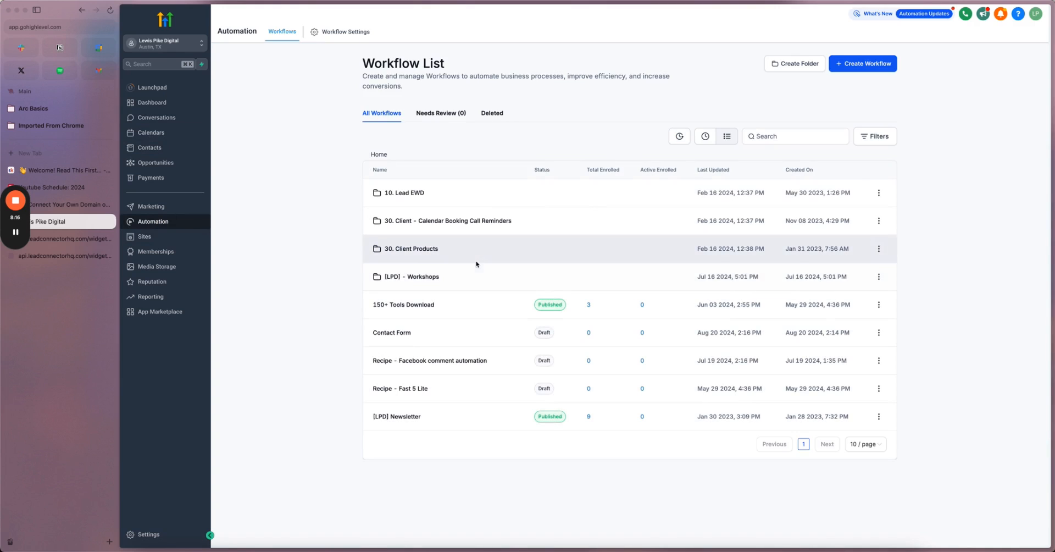
click(482, 225)
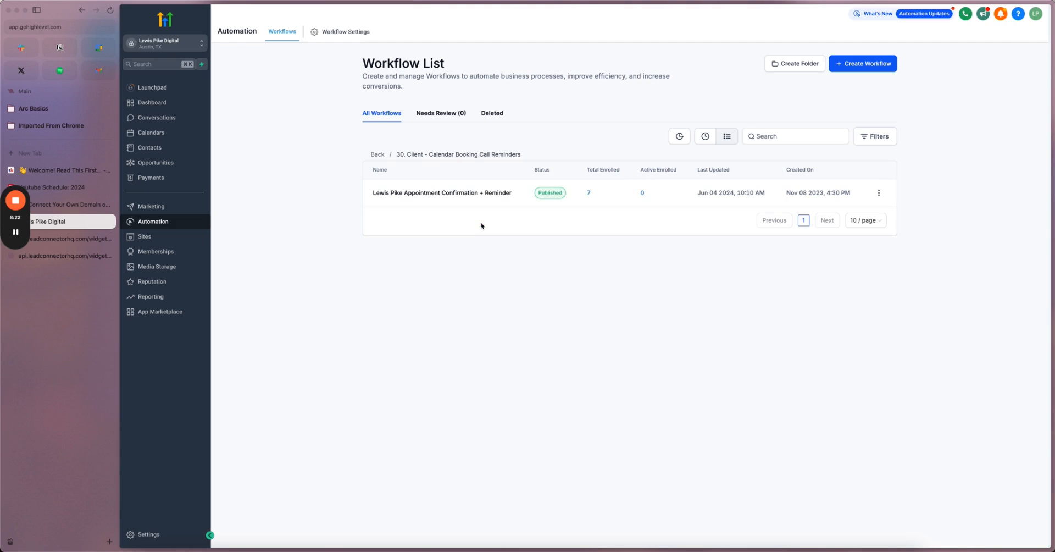
click(475, 197)
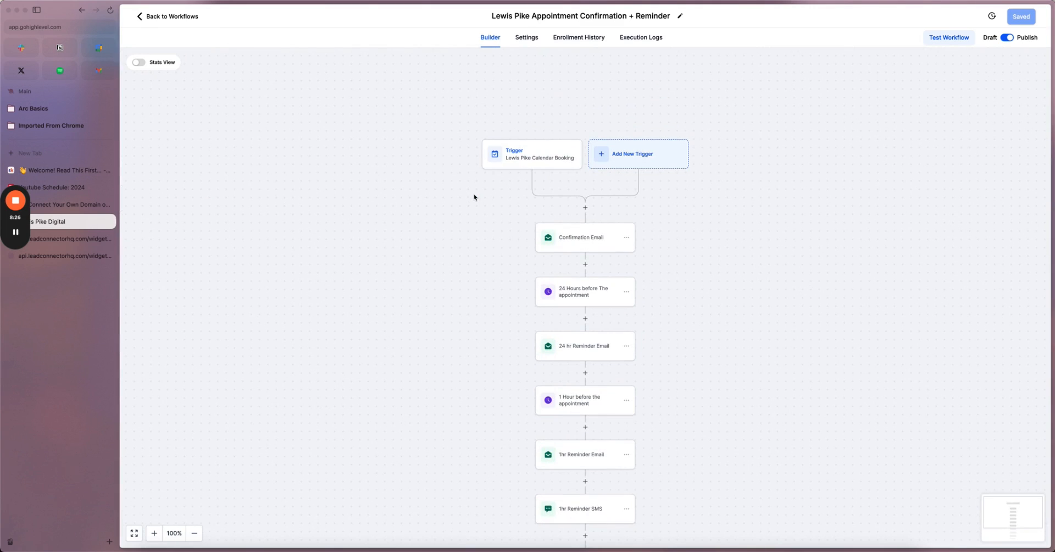
scroll(503, 253, down, 5)
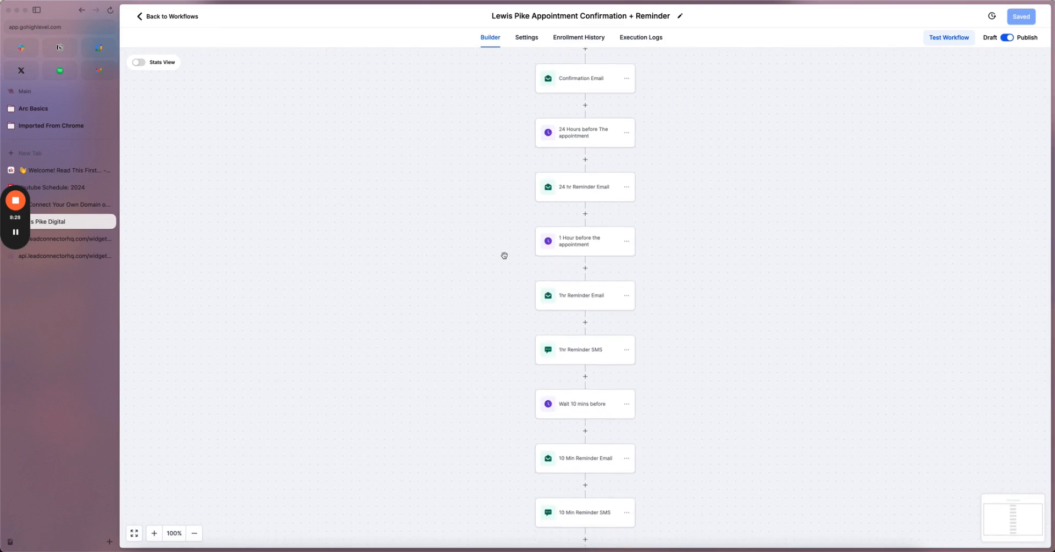
scroll(504, 255, up, 5)
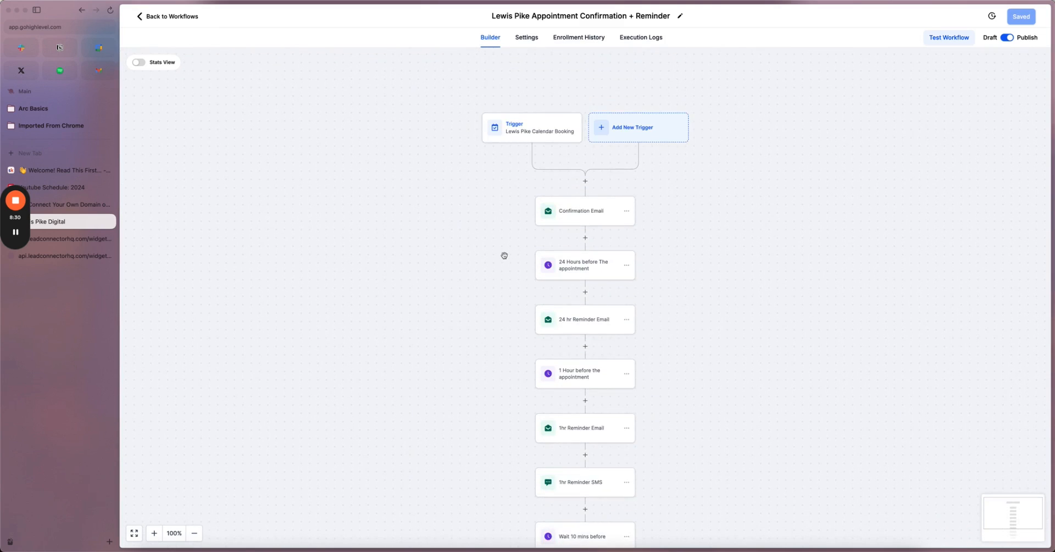
scroll(580, 258, down, 2)
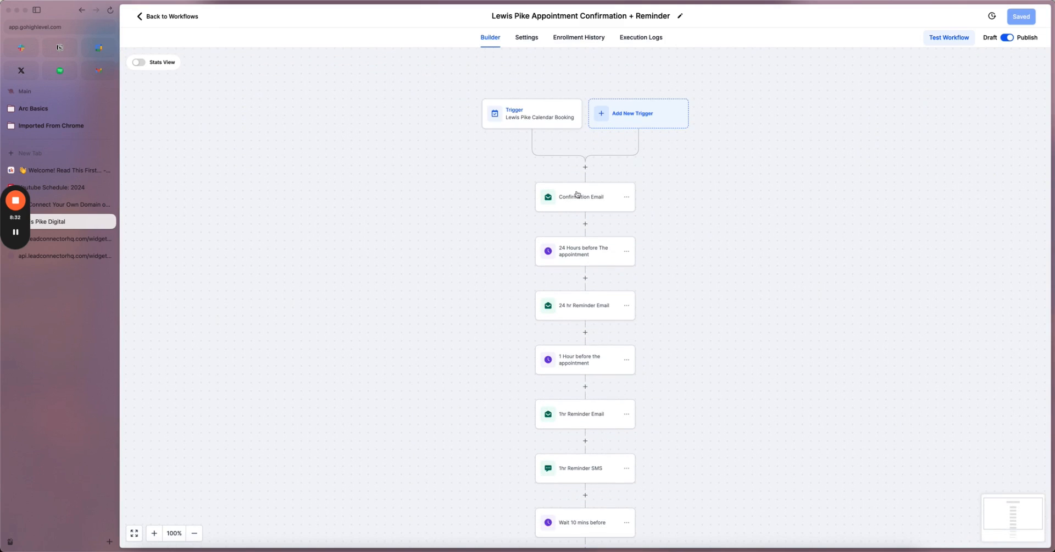
scroll(575, 314, down, 3)
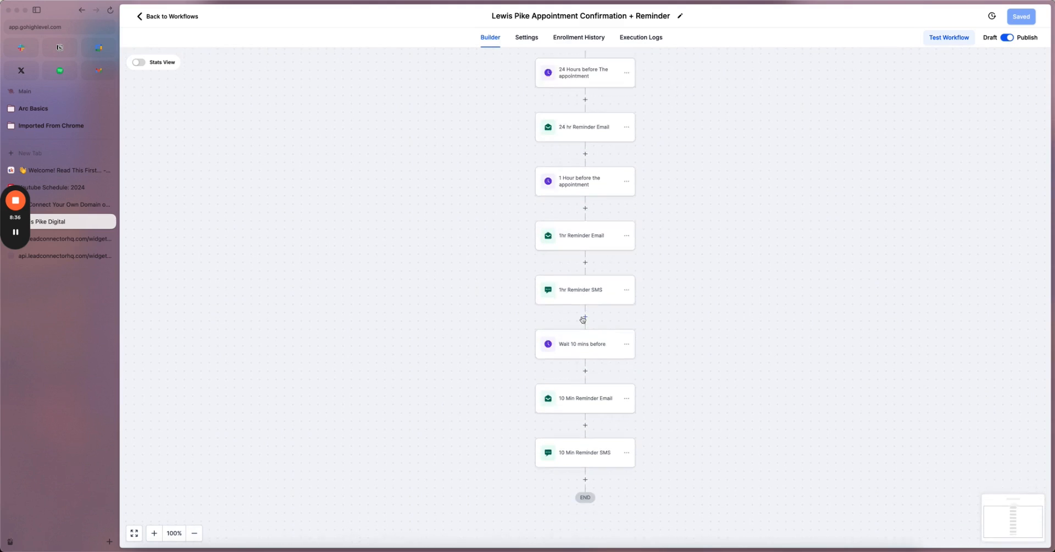
scroll(585, 318, up, 4)
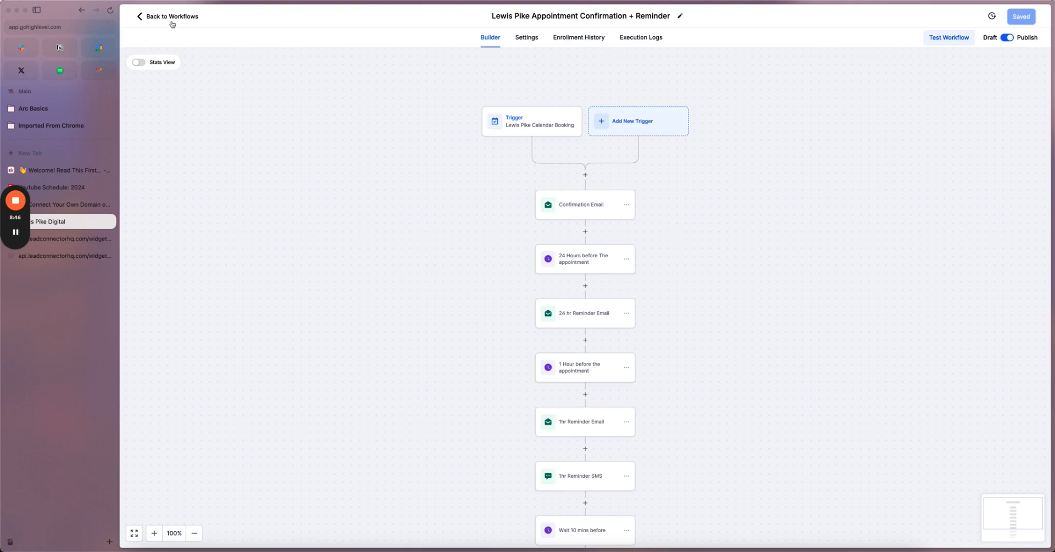
- Review the Confirmation Email's sender, subject and message, then open the 1hr Reminder SMS step
click(599, 202)
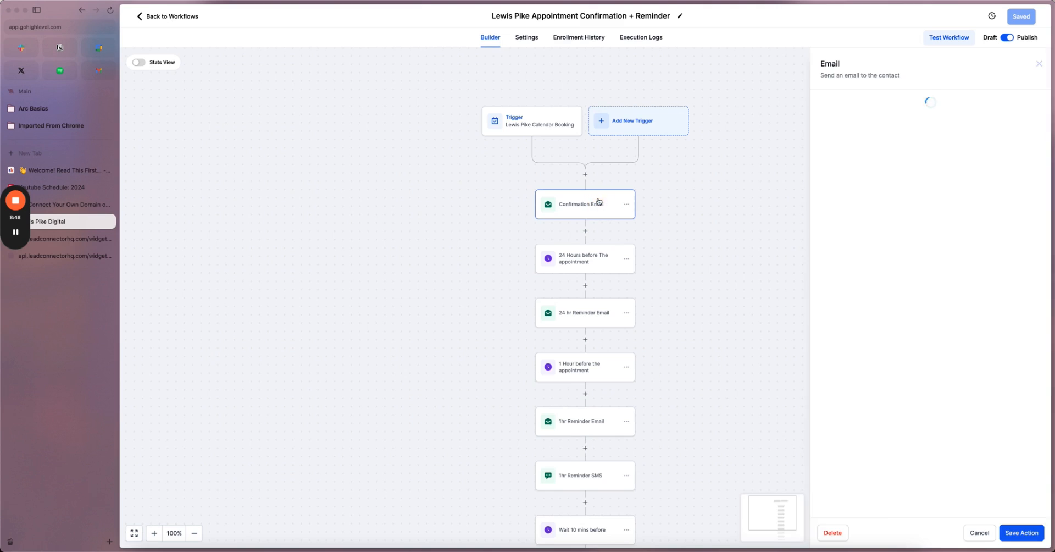
scroll(899, 269, down, 1)
scroll(900, 269, down, 1)
scroll(899, 269, up, 1)
scroll(987, 177, down, 1)
scroll(988, 177, up, 1)
scroll(880, 210, down, 1)
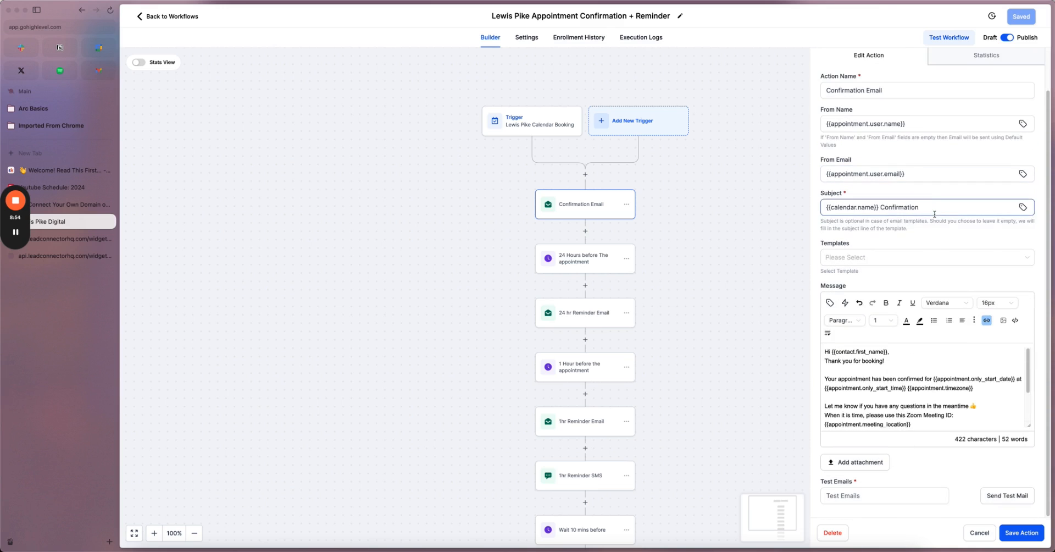
scroll(859, 319, up, 1)
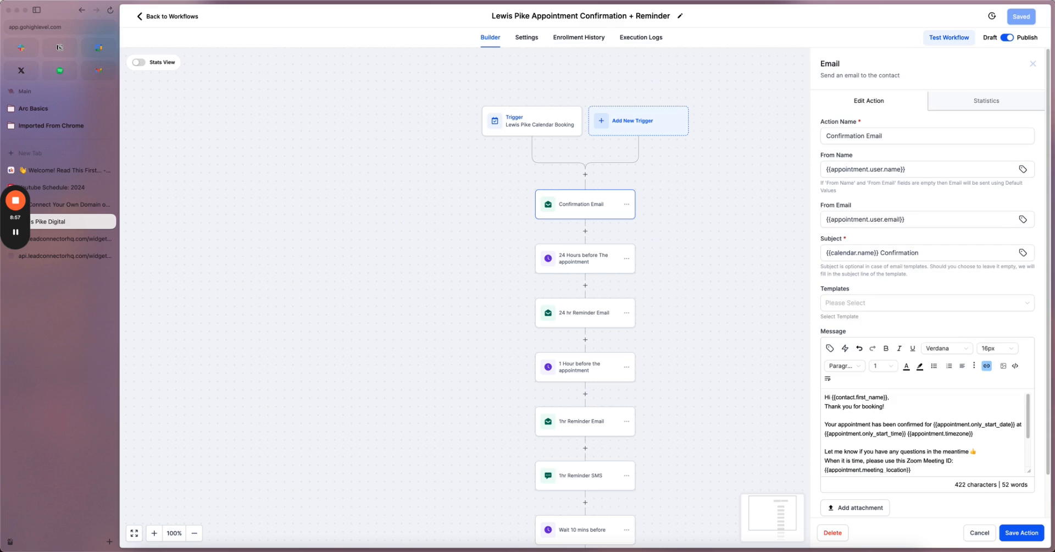
scroll(585, 363, down, 3)
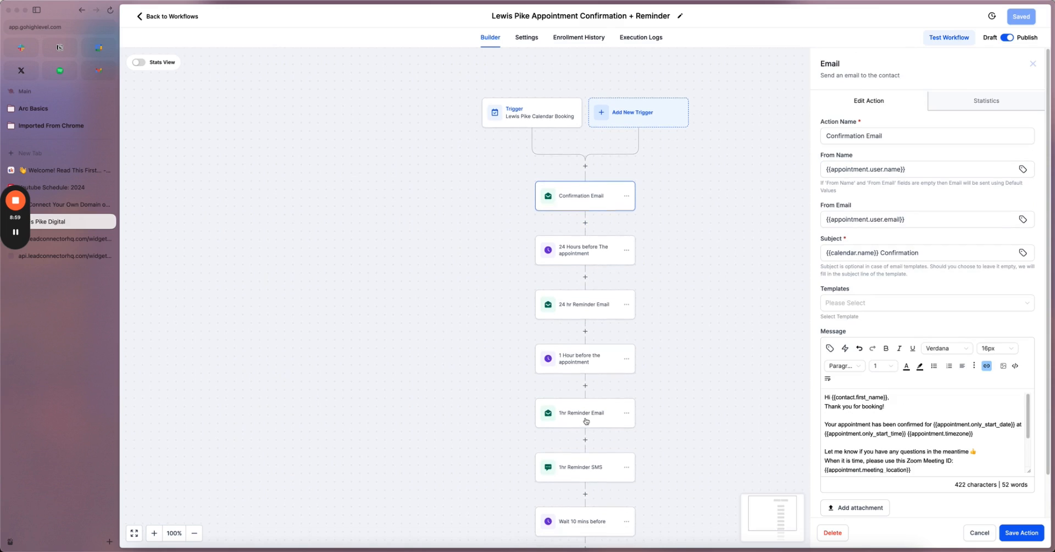
click(581, 358)
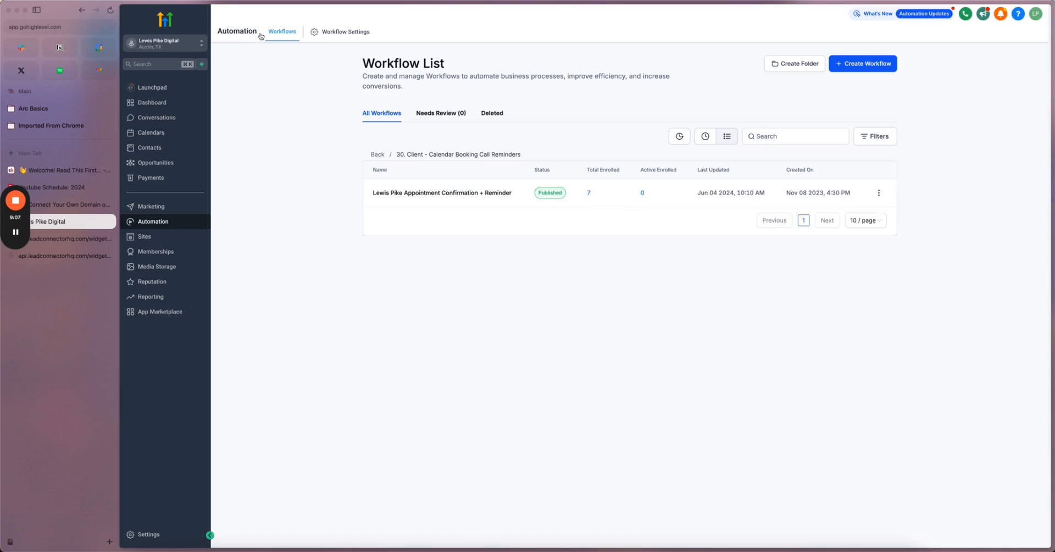
- Show the Consulting pipeline board with its single $1,500.00 opportunity in Lost
click(158, 225)
click(378, 154)
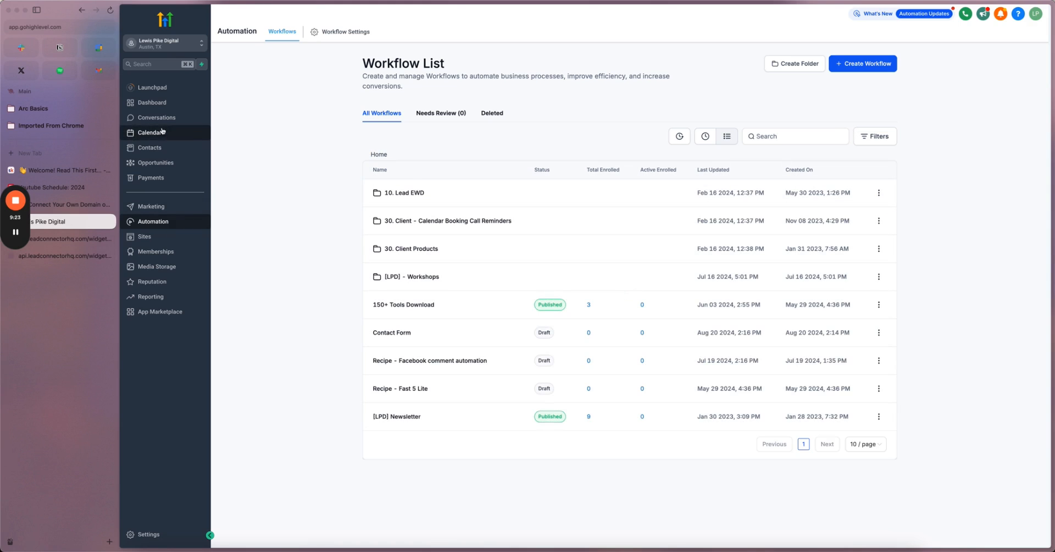
click(155, 168)
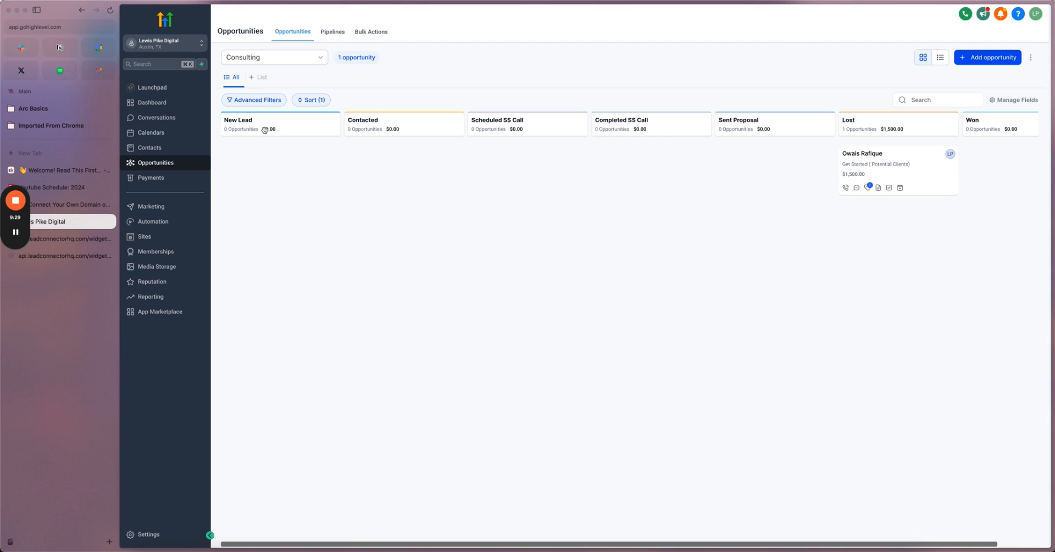
click(158, 221)
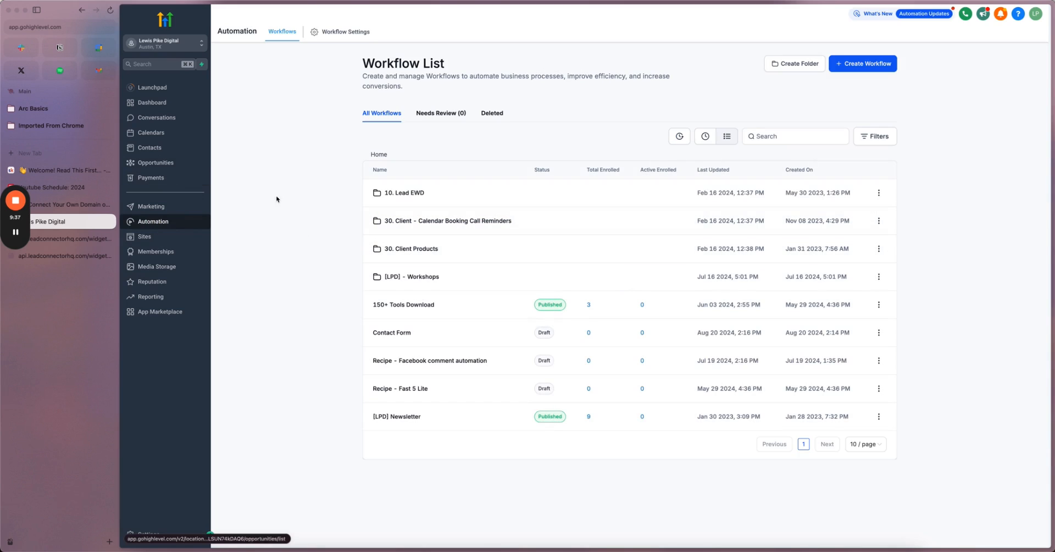
click(161, 162)
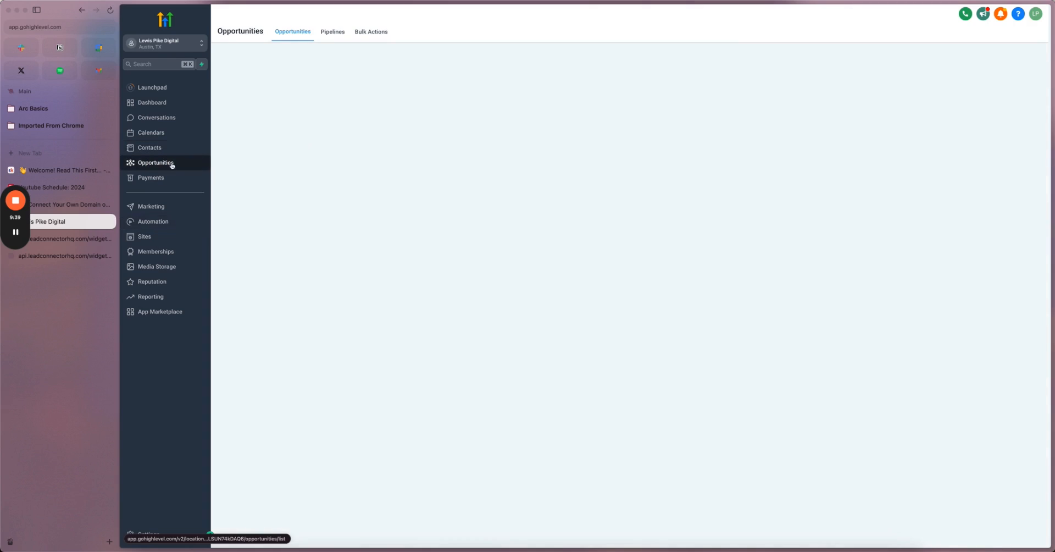
click(284, 128)
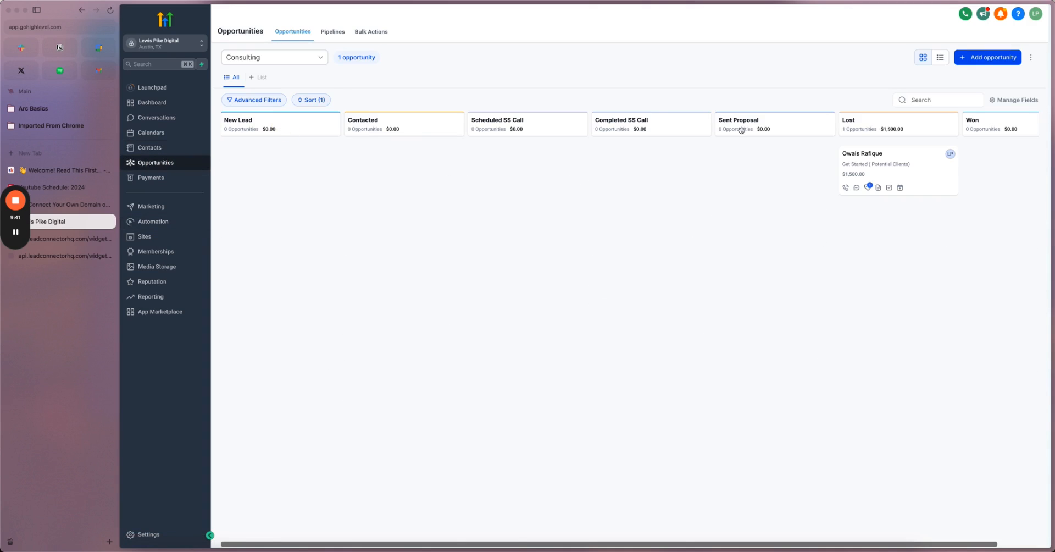
- Open the Lost opportunity, check its appointment, tasks and notes sections, then its ownership settings
click(877, 165)
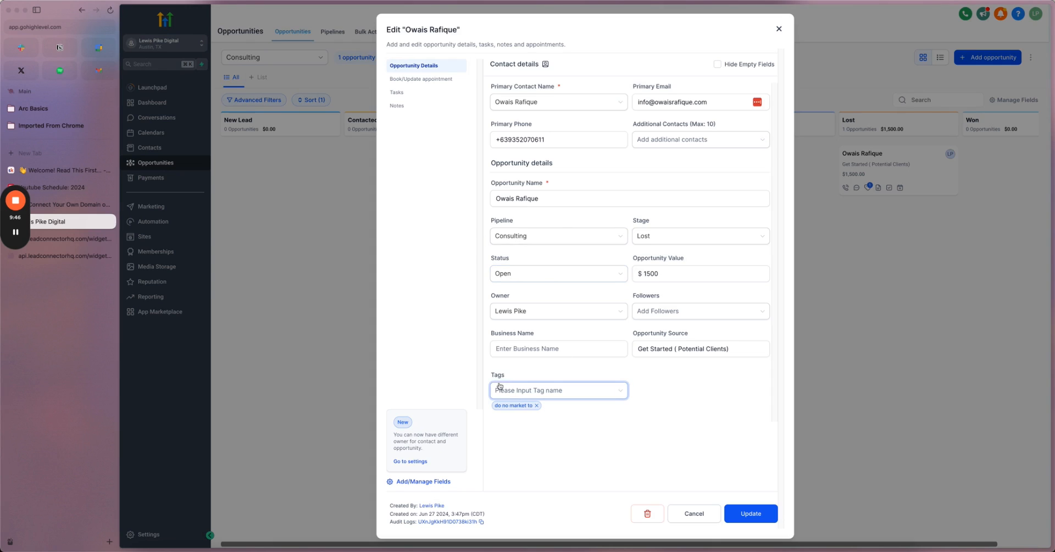
click(414, 79)
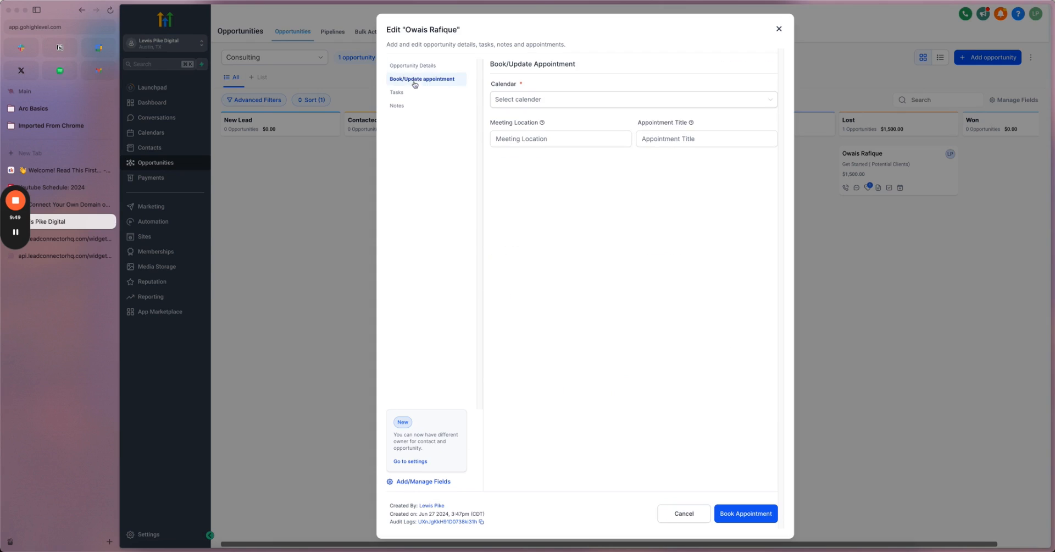
click(404, 94)
click(400, 107)
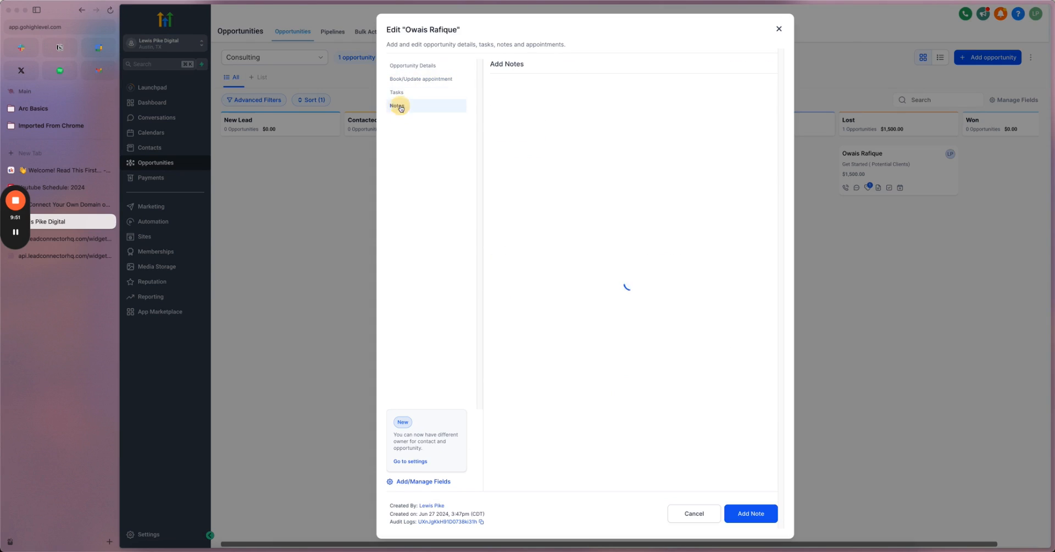
click(409, 463)
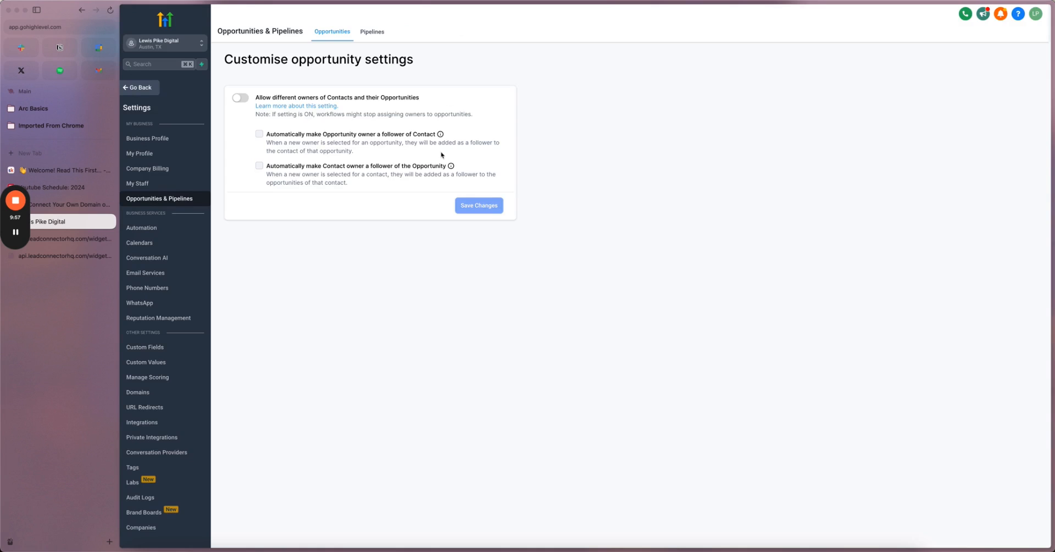
- Leave opportunity settings and go through Sites > Surveys to the Ecstasis Call Survey booking calendar
click(376, 276)
click(149, 88)
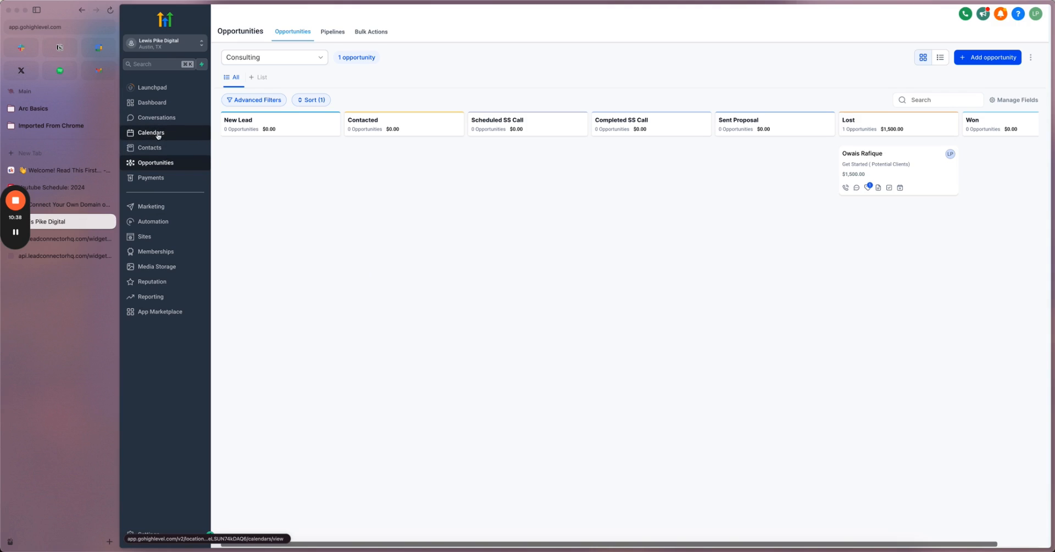
click(158, 237)
click(529, 32)
click(525, 50)
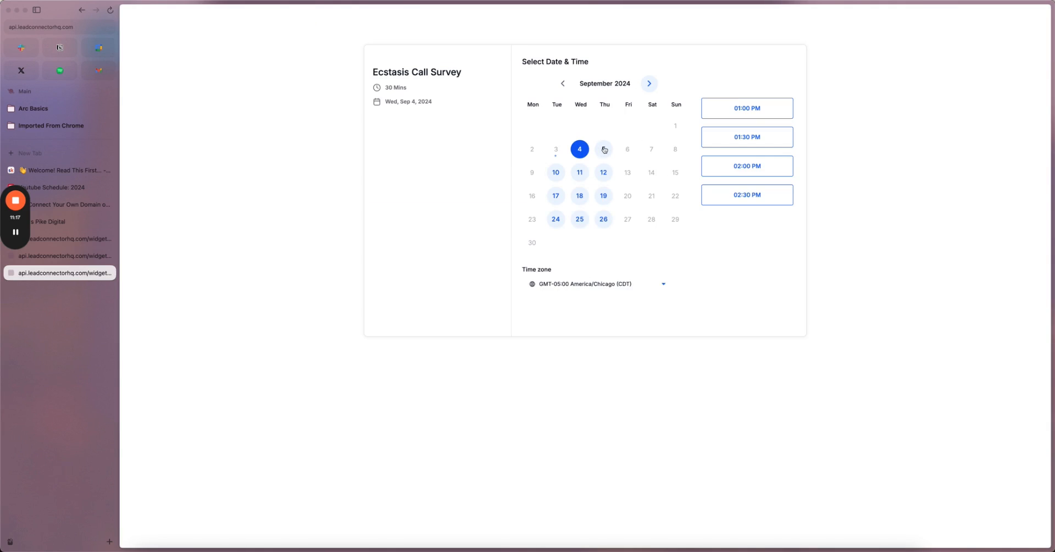
- Select Thursday Sep 5 at 01:00 PM on the booking calendar
click(604, 149)
click(714, 110)
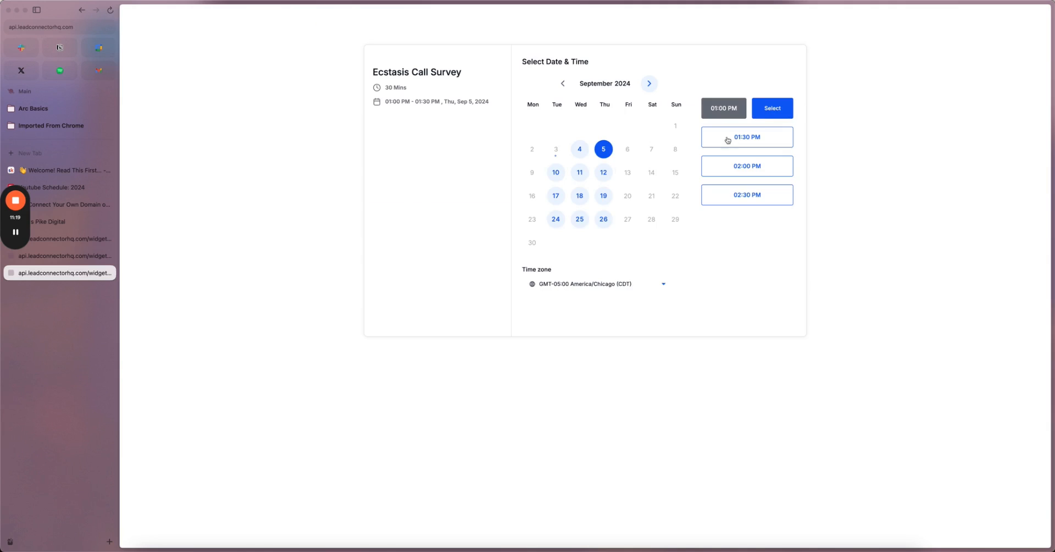
click(768, 117)
- Fill in the contact's name, phone and email, tick consent and schedule the meeting
click(575, 97)
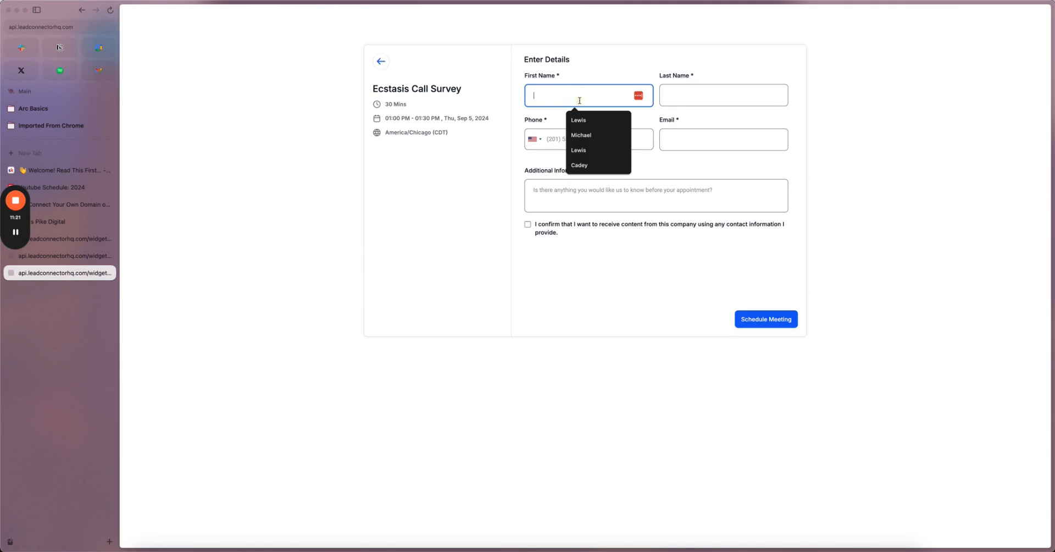
click(600, 126)
click(588, 138)
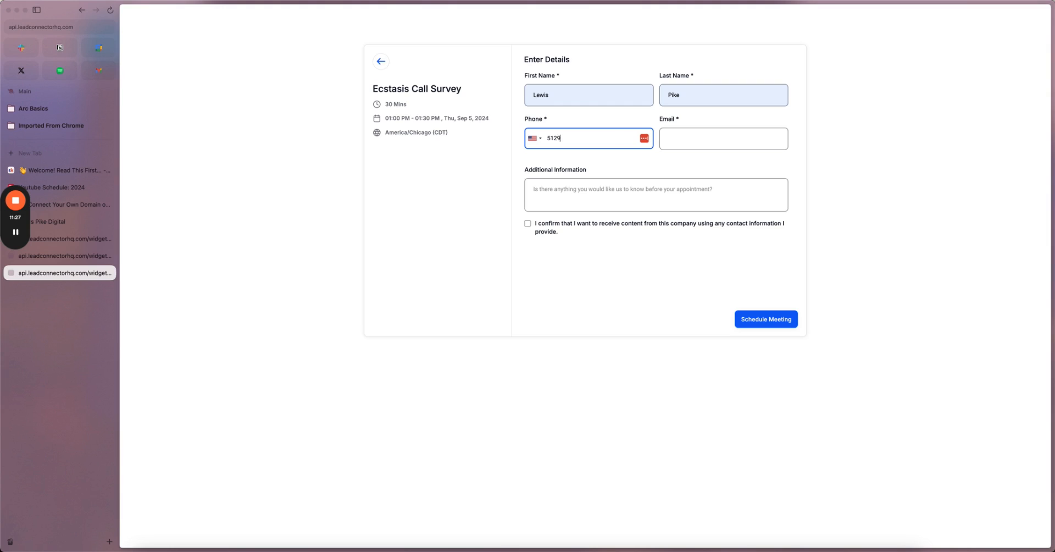
key(Tab)
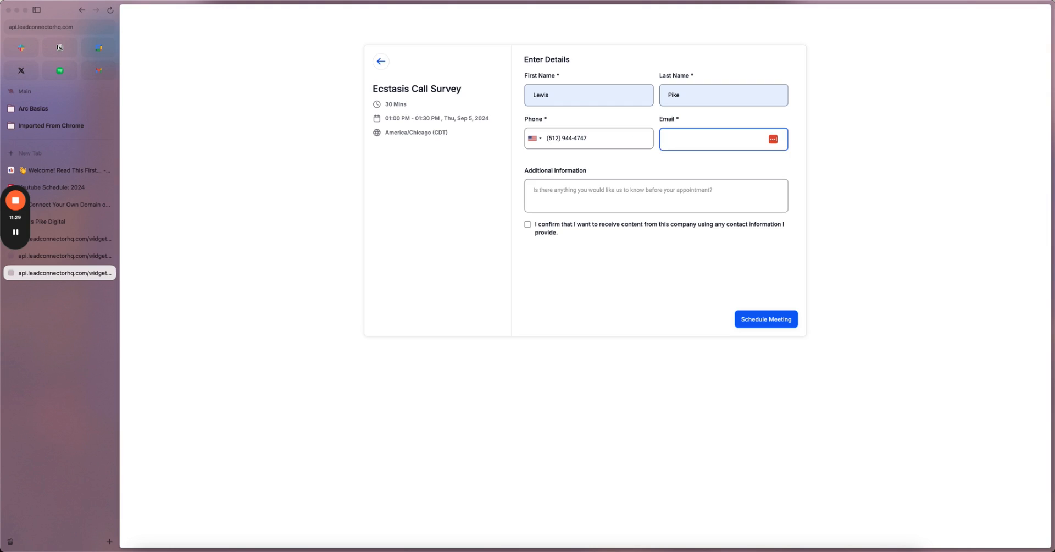
text(lewis)
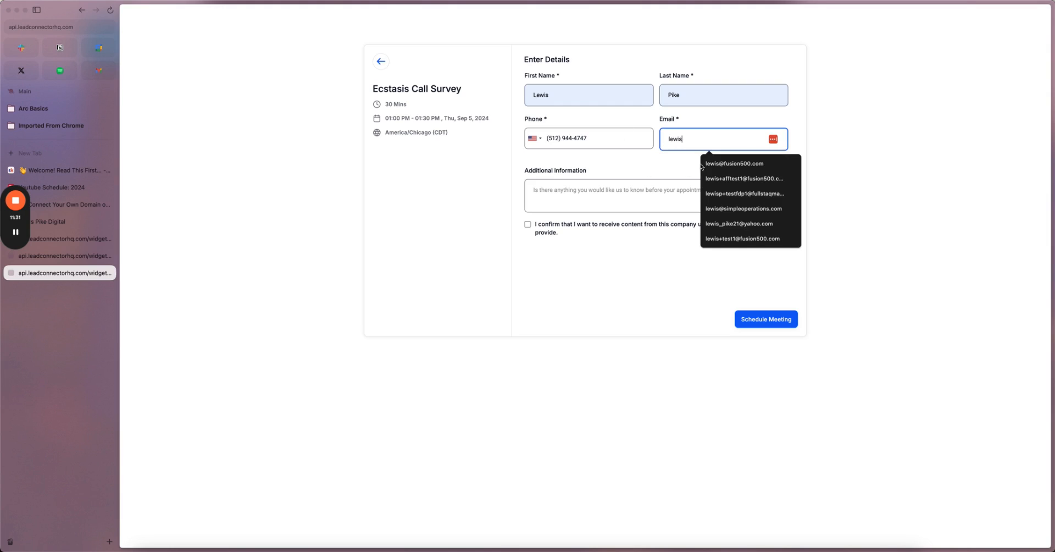
click(733, 164)
click(528, 224)
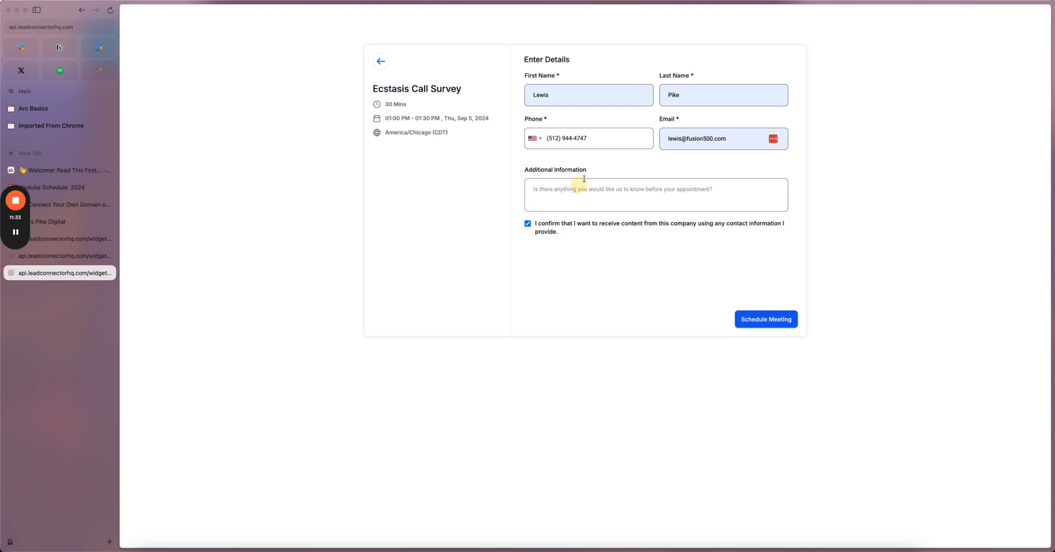
click(763, 324)
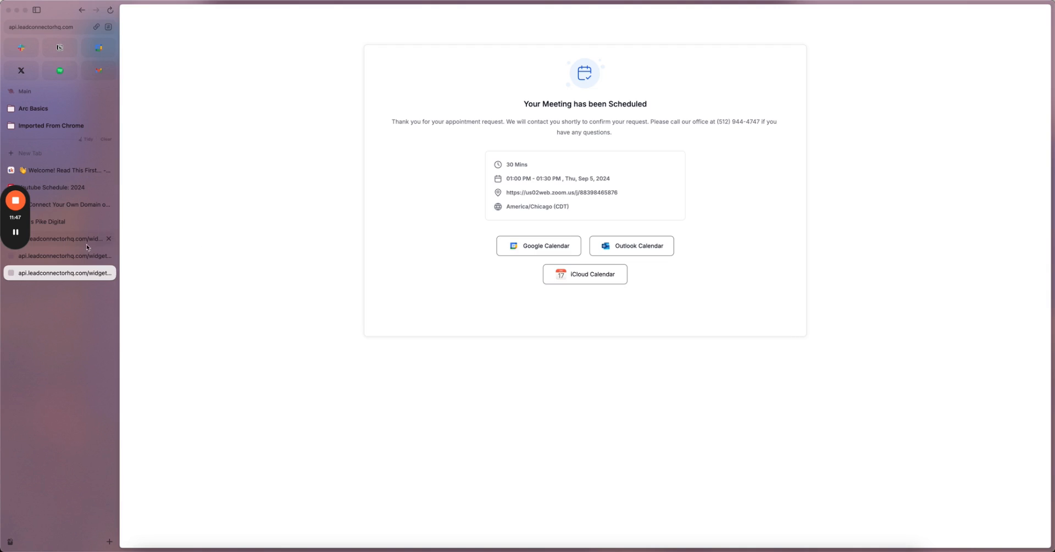
click(63, 224)
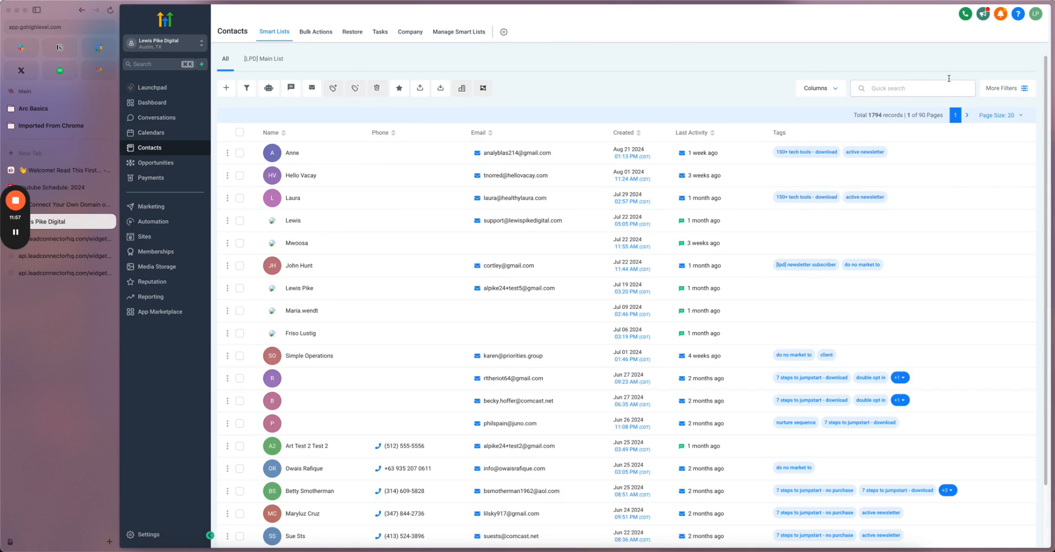
- Quick-search contacts for the test contact by name to find their record
click(933, 88)
text(lewis)
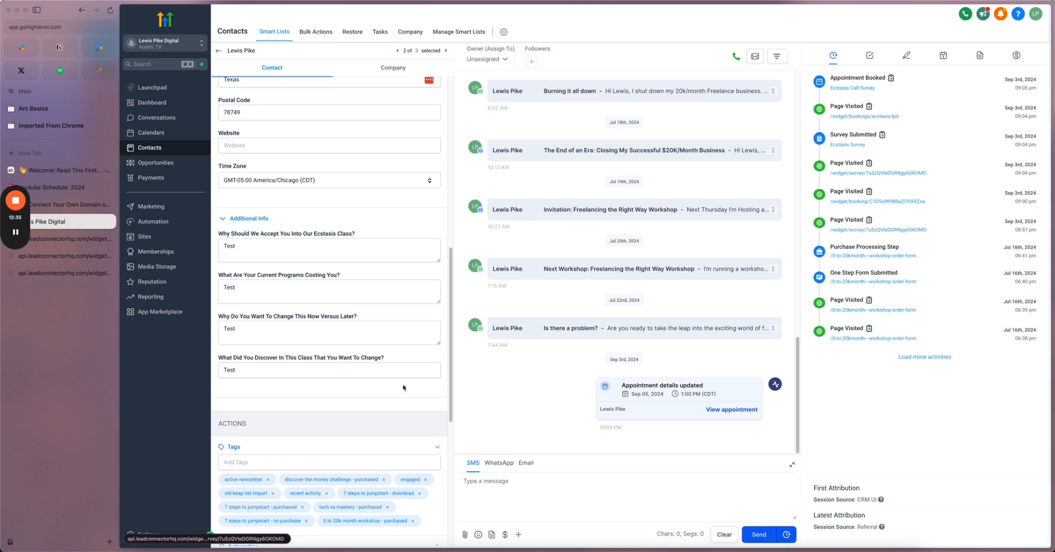
scroll(301, 341, up, 3)
scroll(301, 341, down, 3)
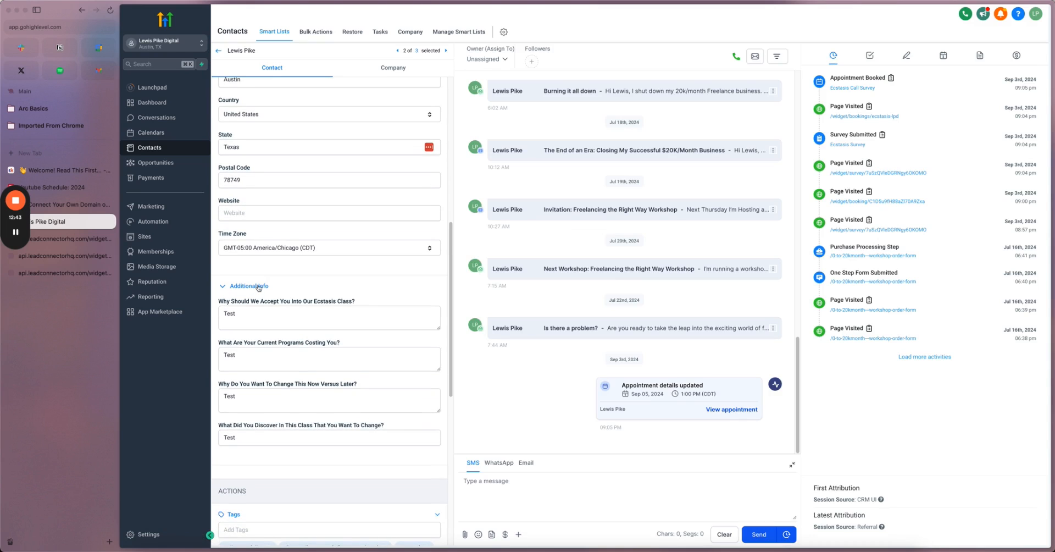
- Review the contact's survey answers in the Additional Info section, starting with the first answer
click(259, 286)
click(258, 287)
scroll(322, 399, down, 3)
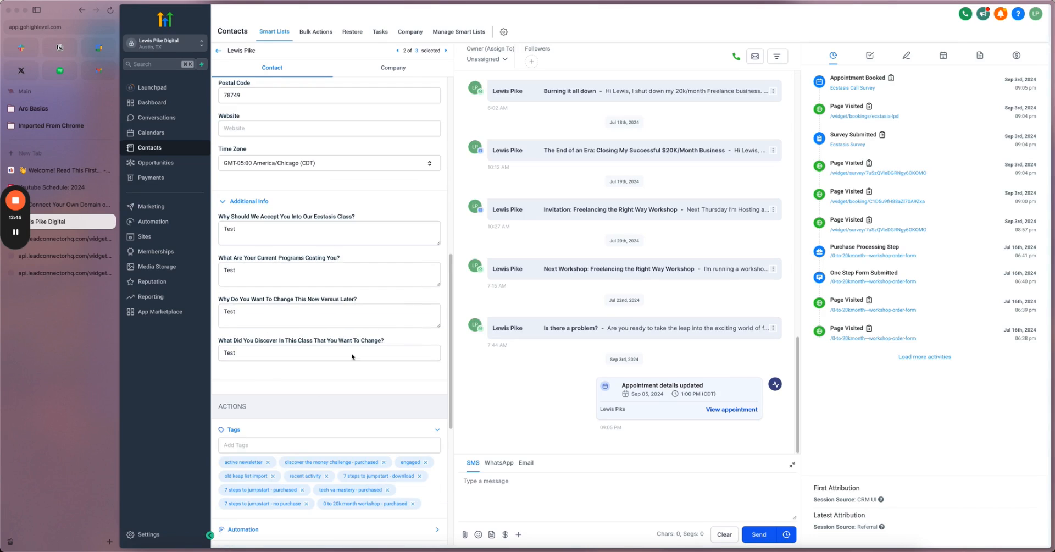
scroll(282, 320, up, 4)
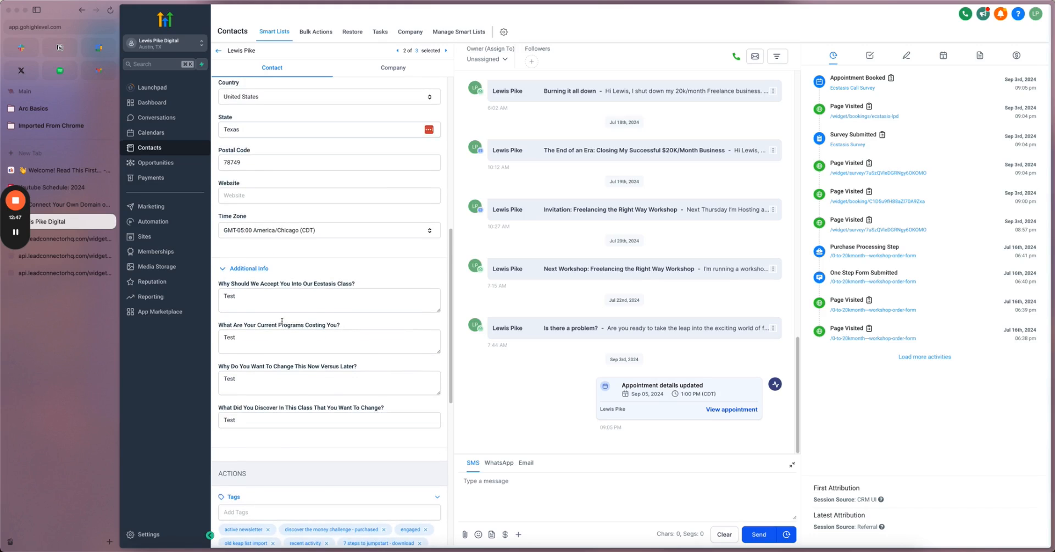
click(259, 360)
scroll(293, 389, down, 3)
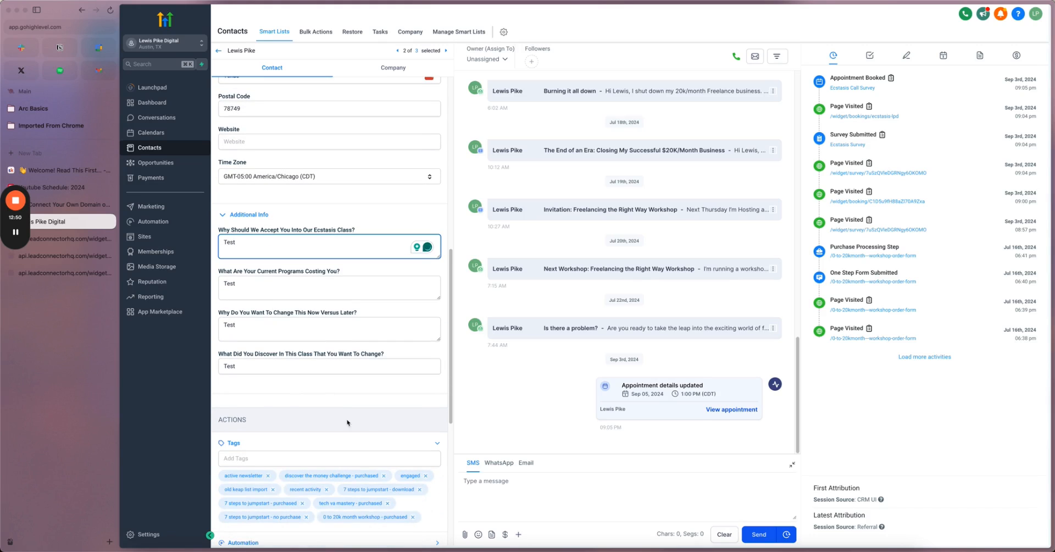
scroll(340, 418, up, 6)
scroll(308, 354, down, 3)
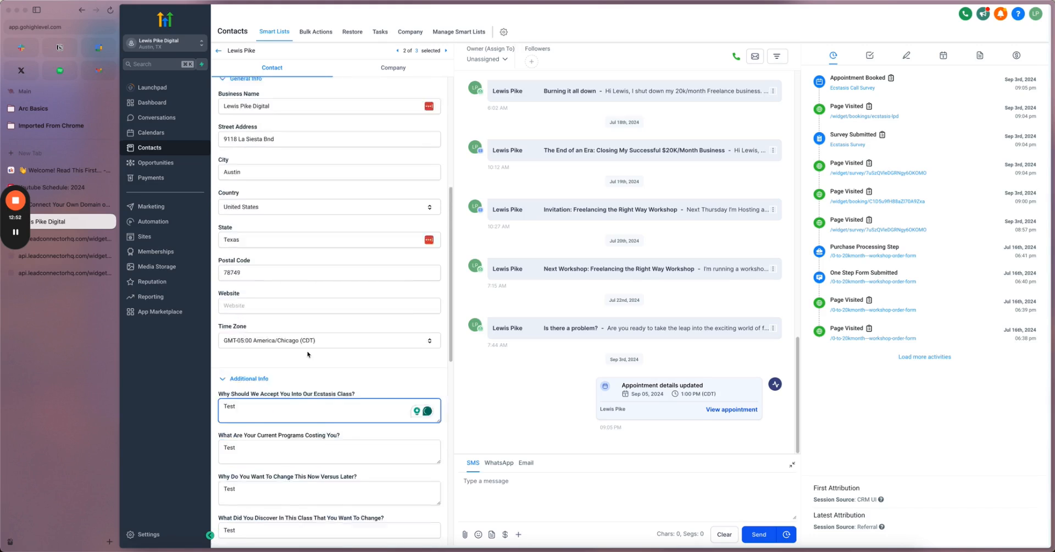
scroll(308, 354, down, 7)
scroll(291, 336, down, 1)
- Check the contact's Opportunities, then bring up the Calendars week view for Sep 2–8, 2024
click(438, 366)
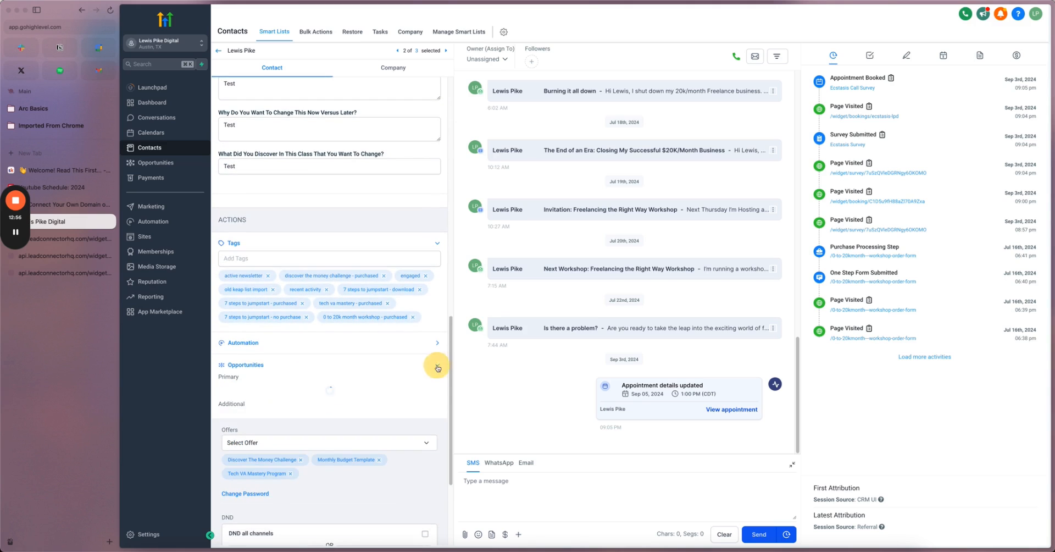
scroll(237, 392, up, 3)
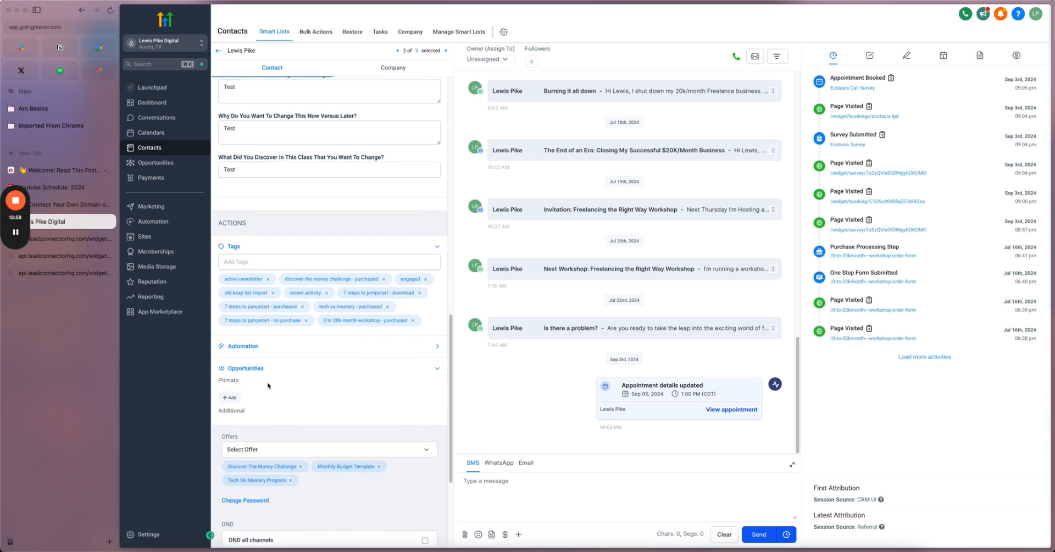
scroll(237, 392, up, 3)
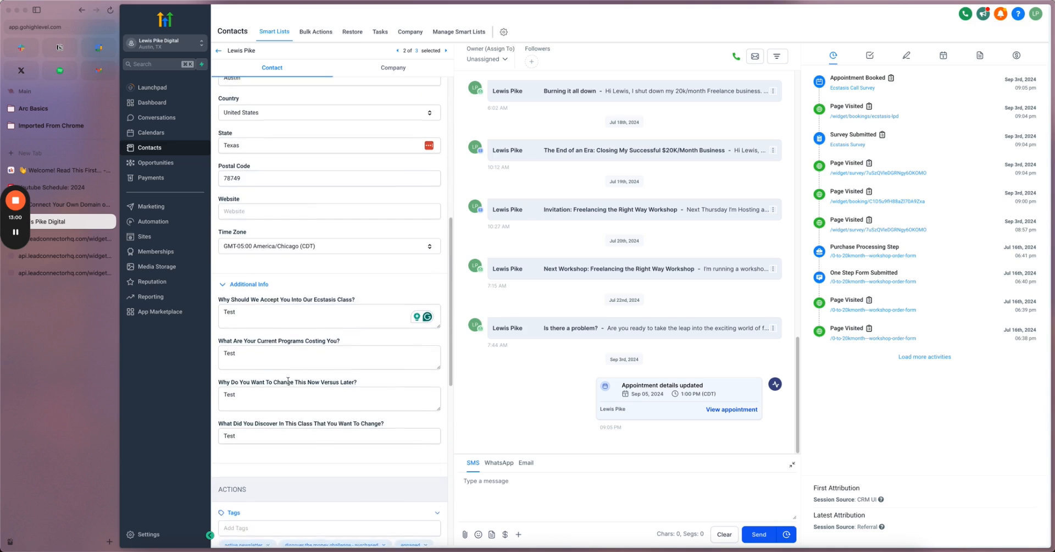
scroll(288, 383, down, 6)
scroll(289, 383, down, 3)
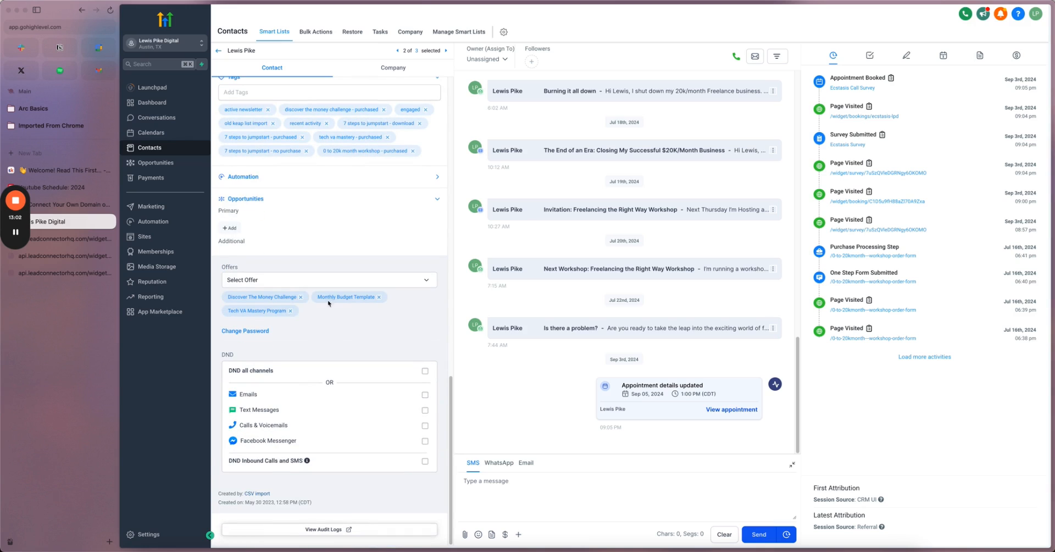
scroll(300, 318, up, 3)
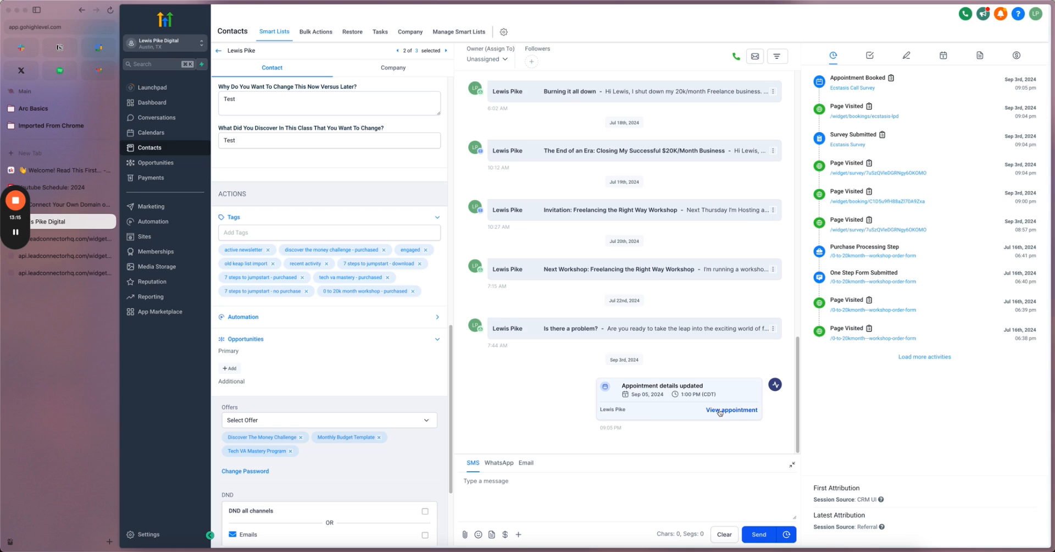
click(151, 132)
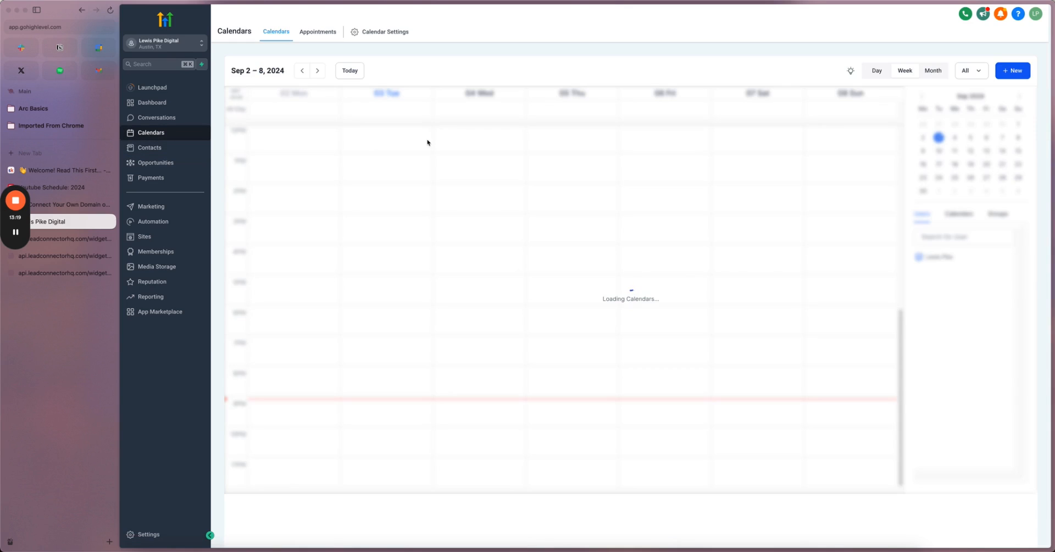
- Confirm the Sep 5, 1:00 PM Ecstasis Call Survey booking shows Confirmed, then open that contact's record
click(318, 32)
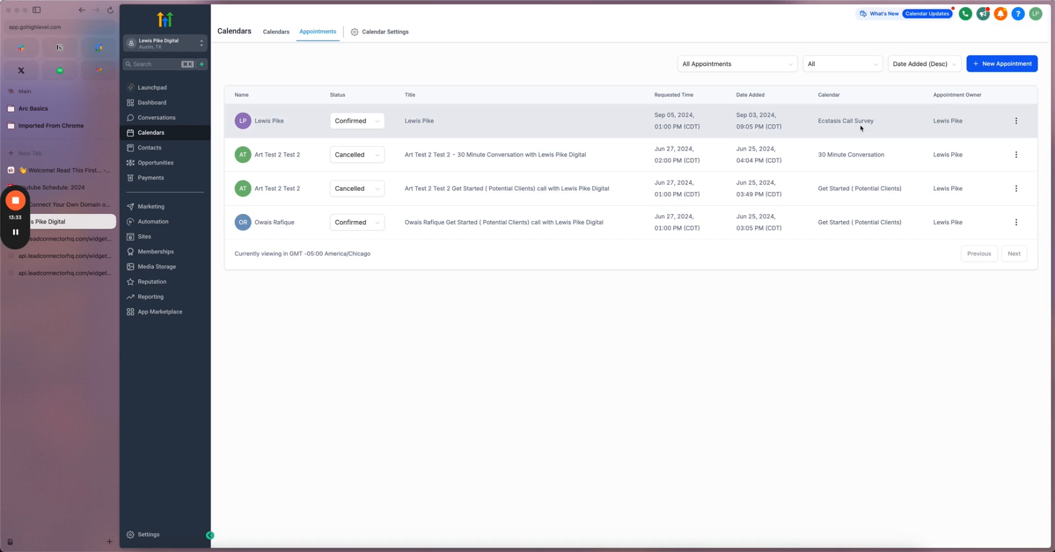
click(281, 122)
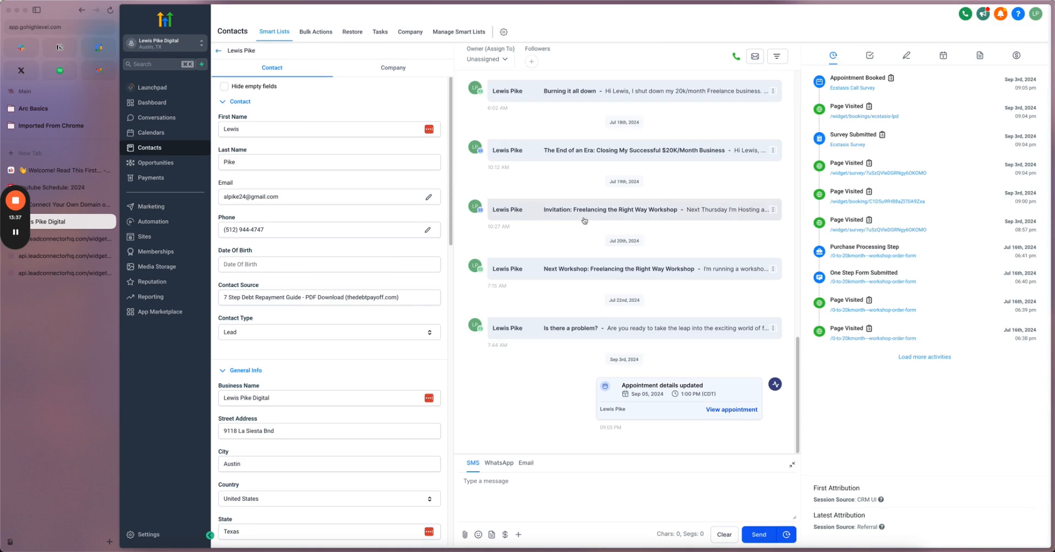
scroll(256, 290, down, 4)
scroll(255, 291, down, 6)
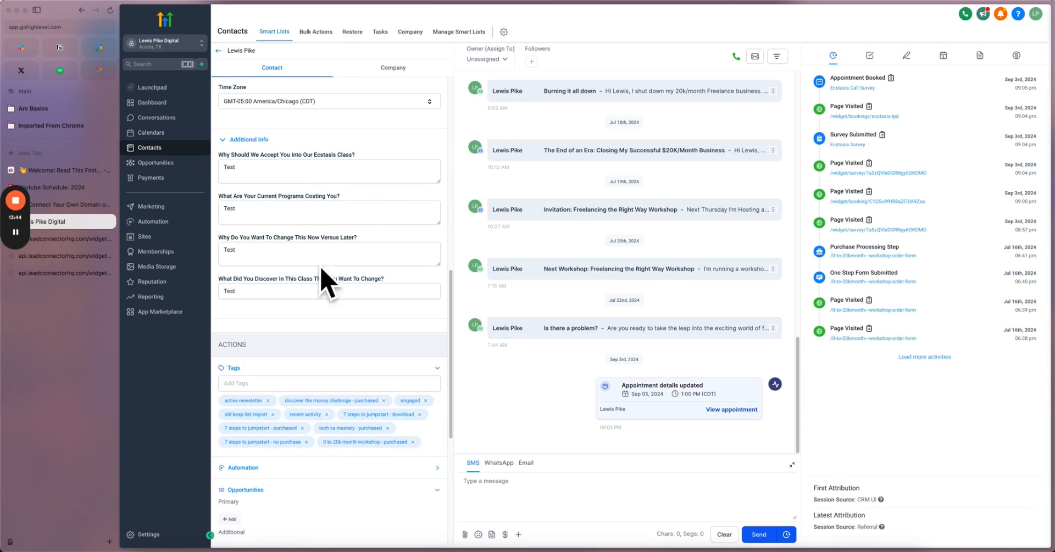
scroll(278, 283, down, 1)
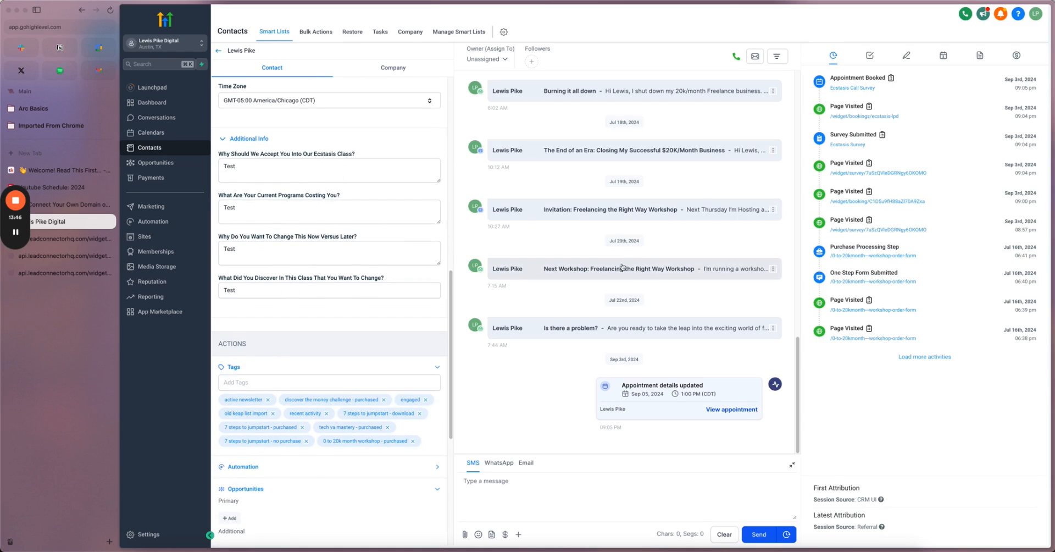
scroll(418, 236, down, 1)
scroll(276, 245, up, 3)
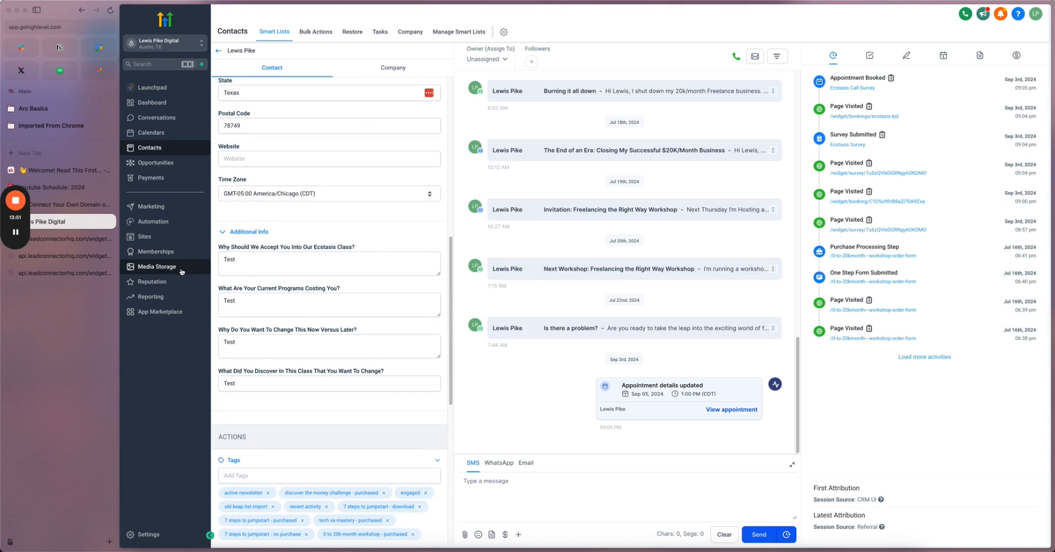
mouse_move(14, 203)
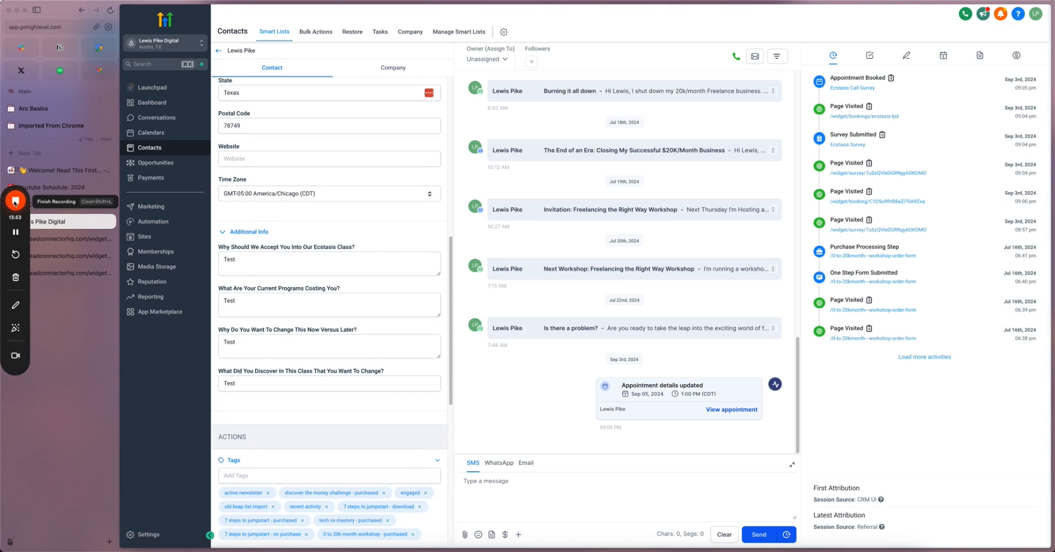